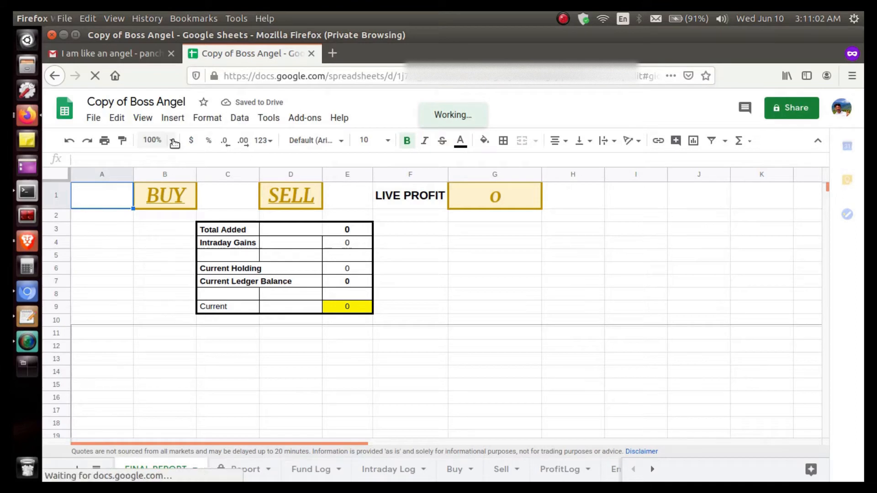
# Set the sheet zoom to 75% and open the Report sheet
pyautogui.click(172, 141)
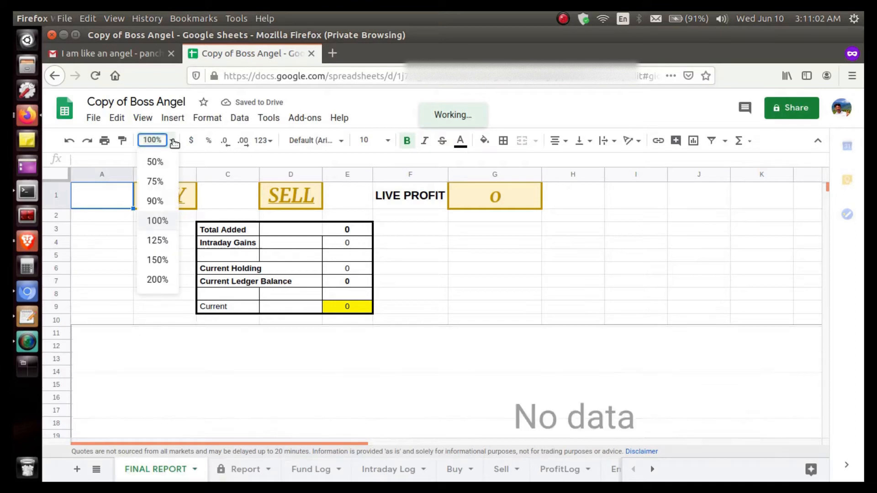
pyautogui.click(159, 181)
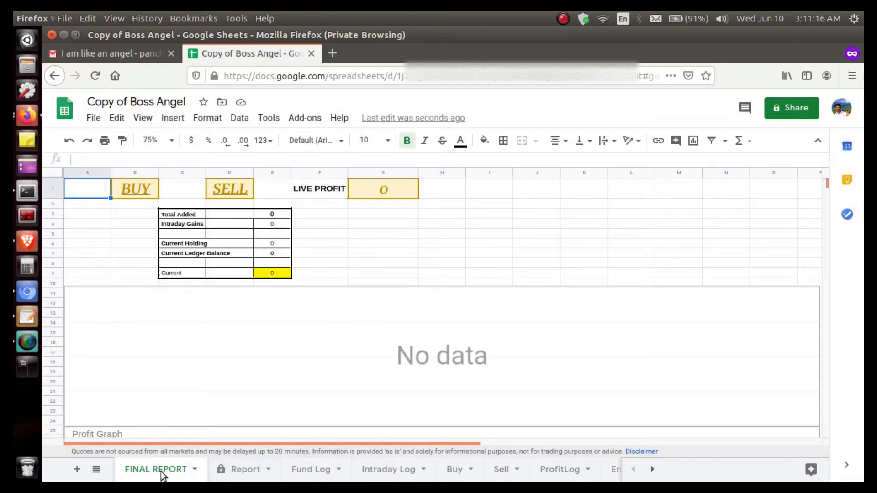
pyautogui.click(231, 472)
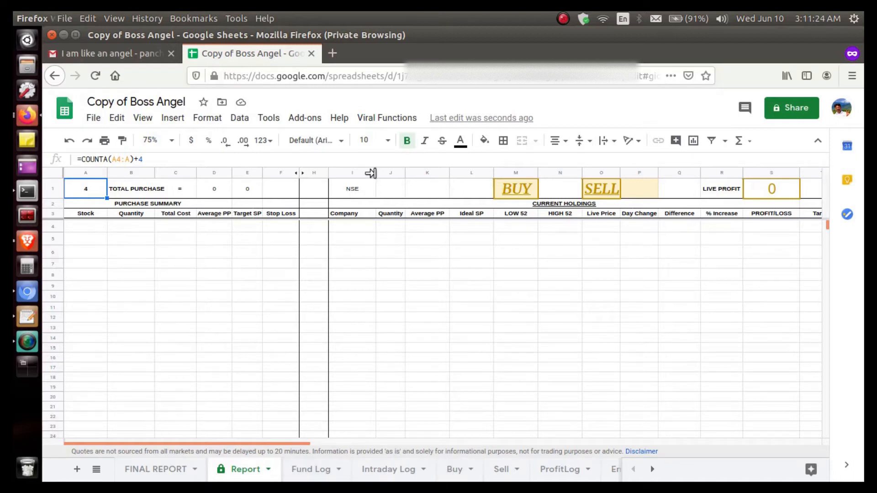
# Run "1-Give Access for Script to send Mail" and grant the unverified SendMailAlert script the account permissions it requests
pyautogui.click(396, 122)
pyautogui.moveTo(460, 312)
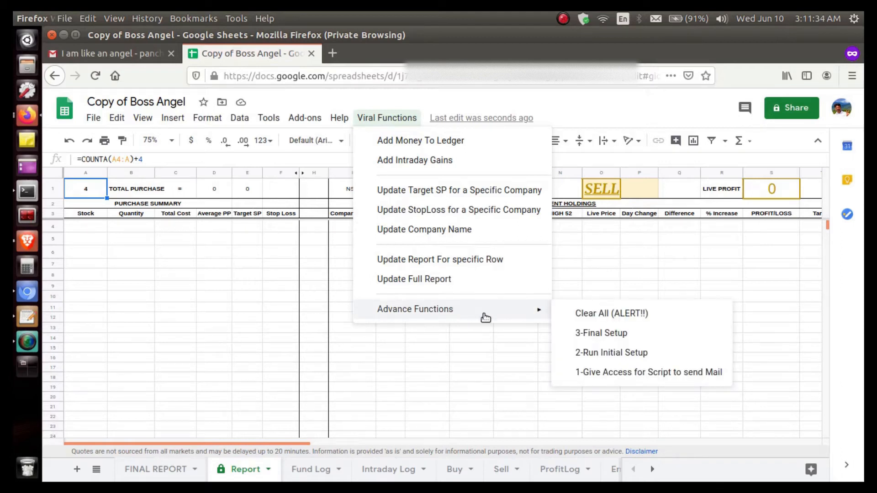
pyautogui.click(621, 372)
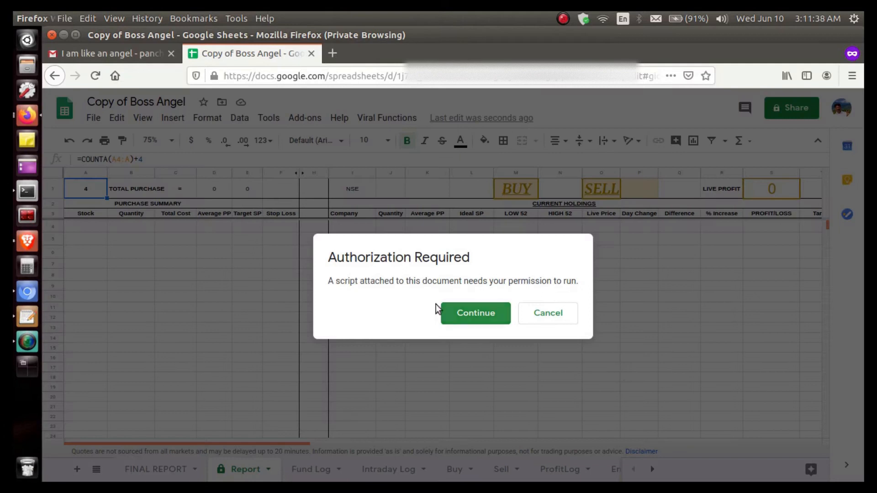
pyautogui.click(497, 317)
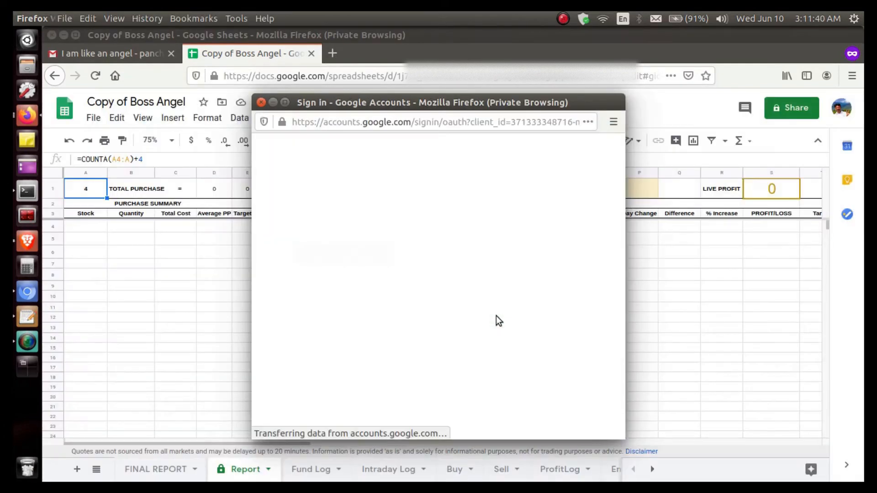
pyautogui.click(420, 269)
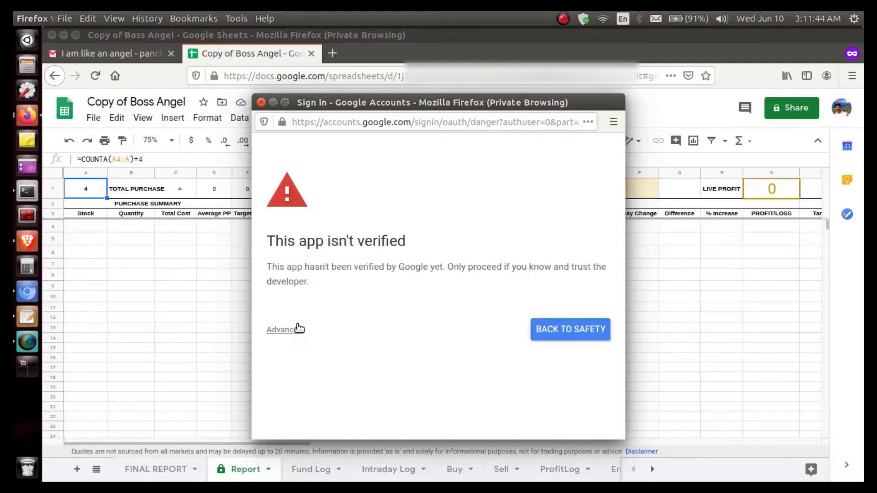
pyautogui.click(297, 329)
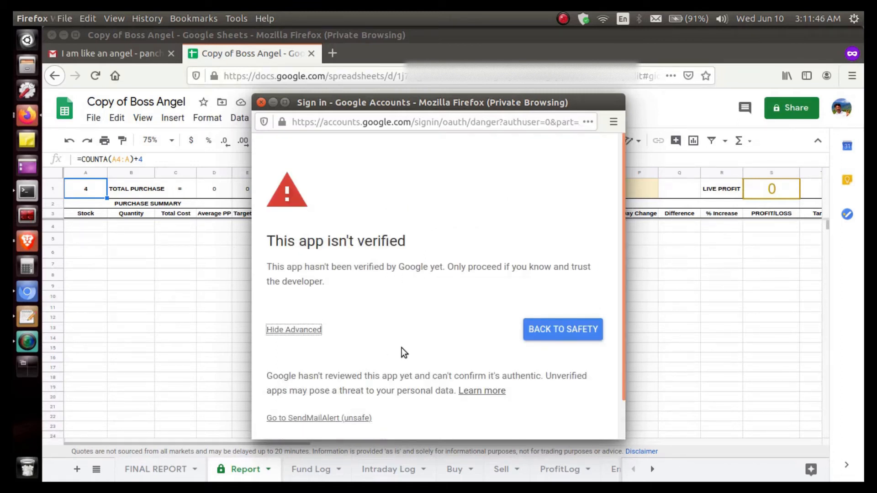
pyautogui.scroll(-2, 402, 348)
pyautogui.click(358, 378)
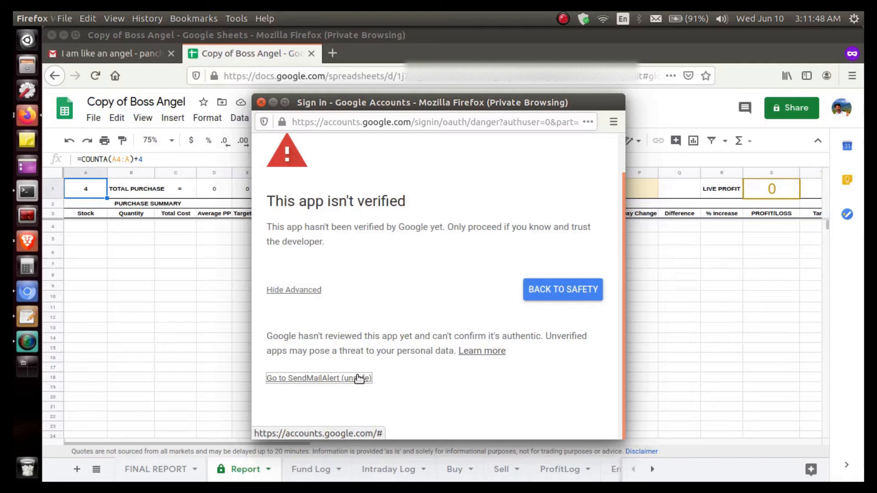
pyautogui.scroll(-5, 357, 375)
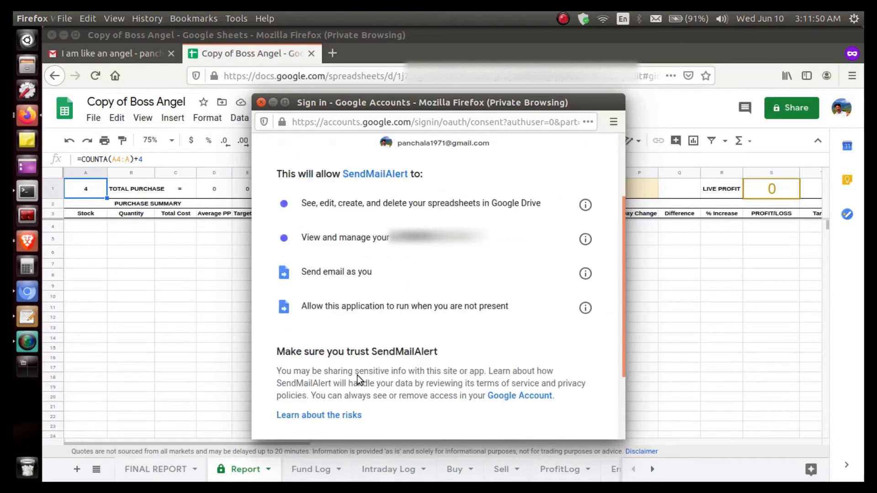
pyautogui.click(542, 357)
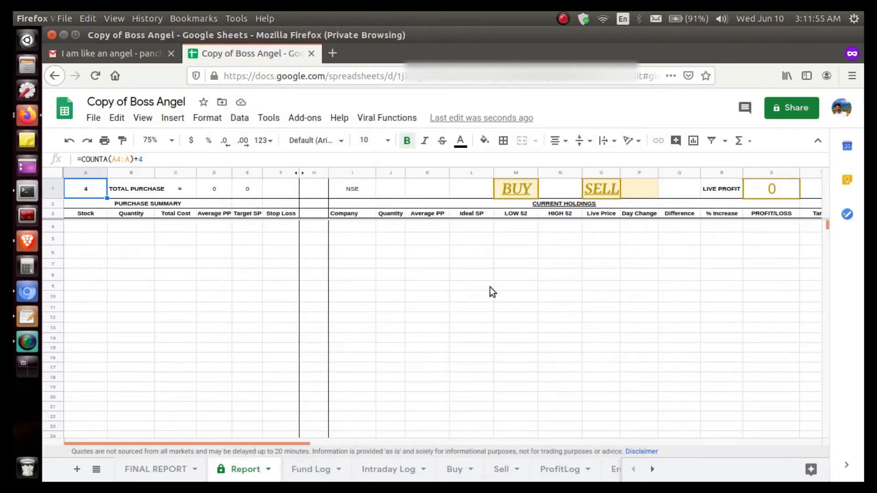
# Run "2-Run Initial Setup", agree to continue, and set the market to NSE
pyautogui.click(408, 122)
pyautogui.moveTo(495, 311)
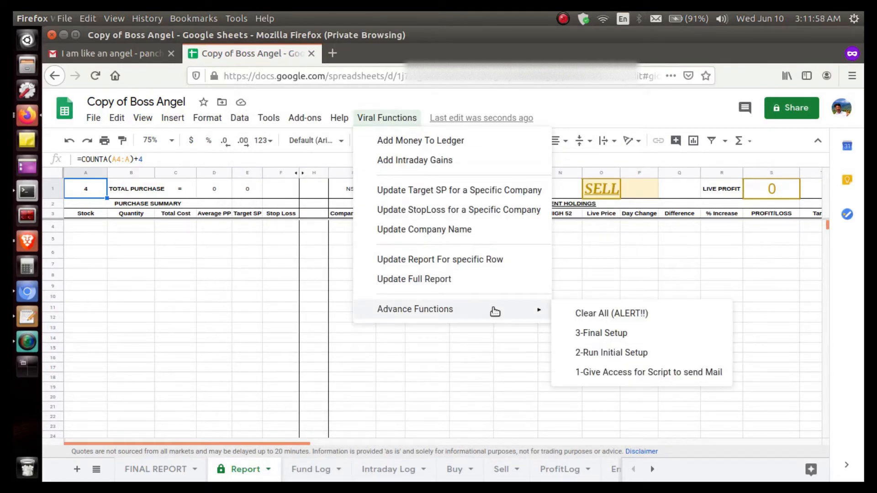
pyautogui.click(593, 354)
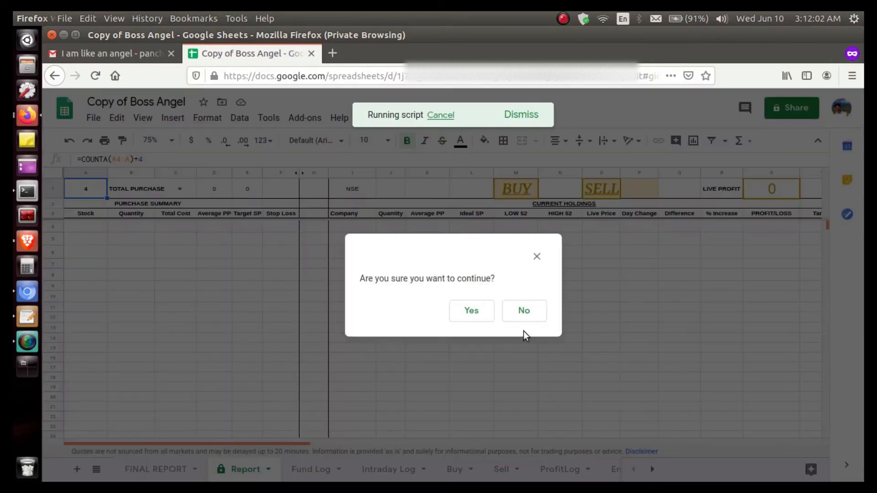
pyautogui.click(472, 311)
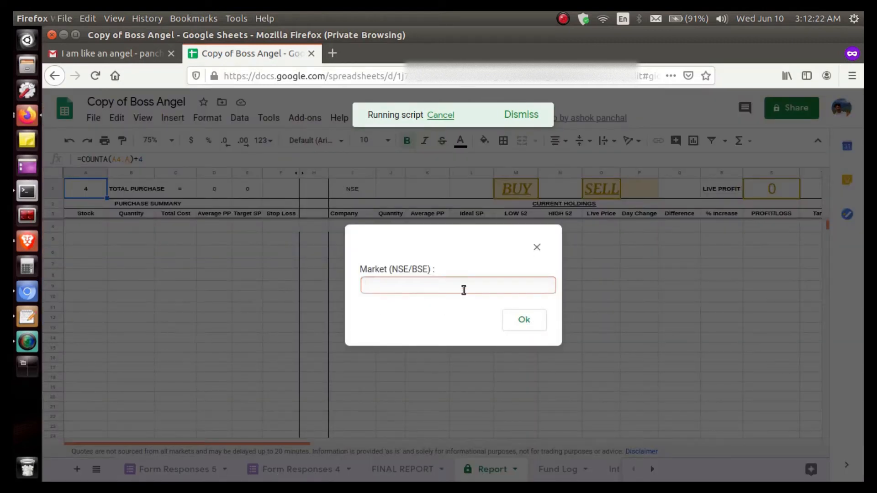
pyautogui.write('NSE')
pyautogui.click(520, 321)
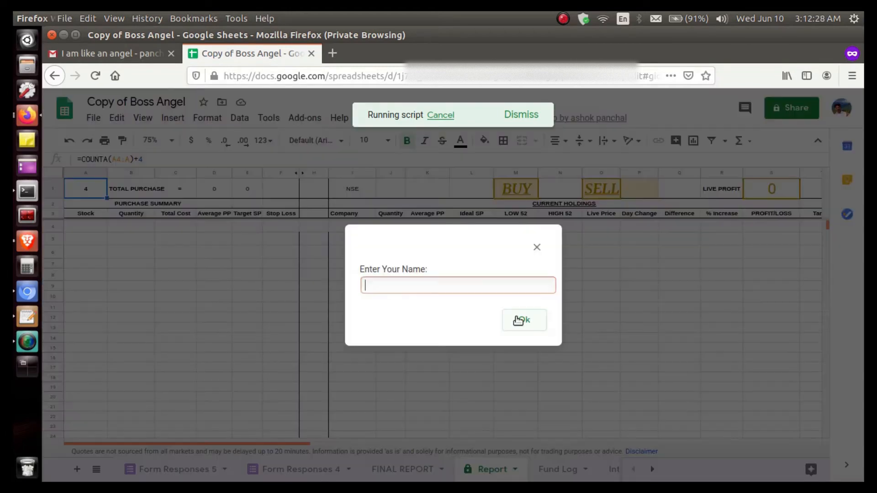
# Complete the initial setup by entering the user's name and e-mail address and acknowledging the closing message
pyautogui.write('Virus')
pyautogui.click(517, 330)
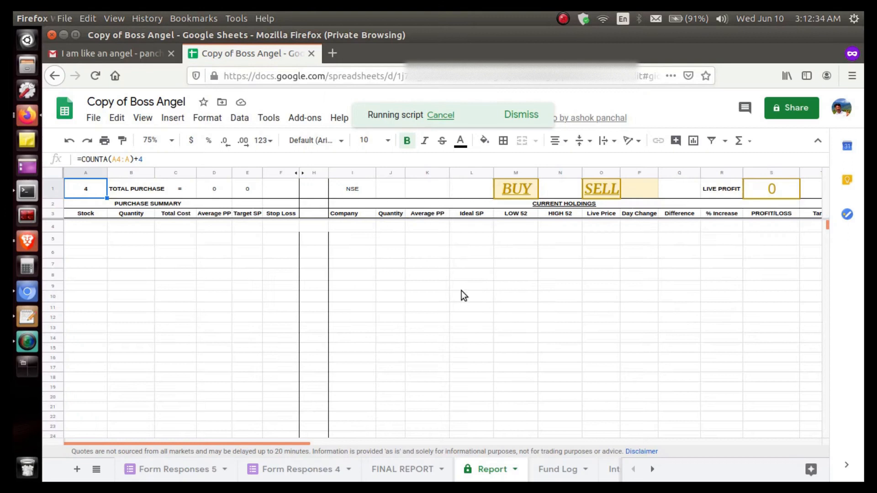
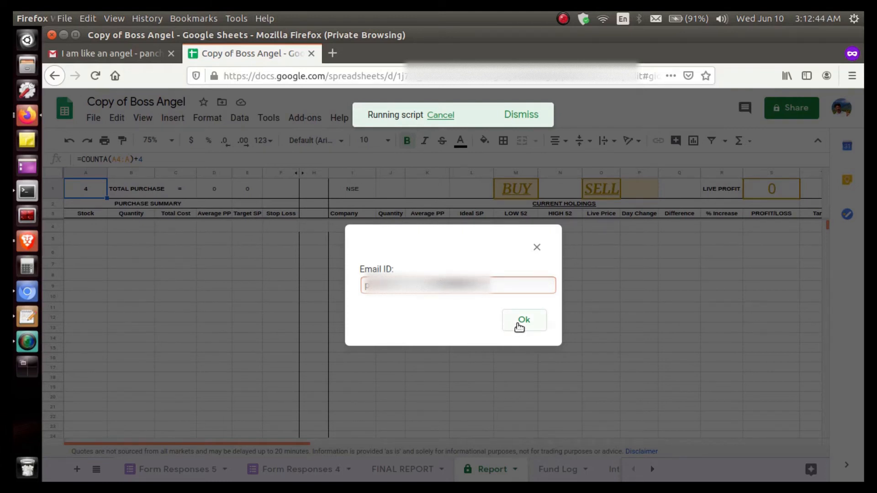
pyautogui.click(523, 321)
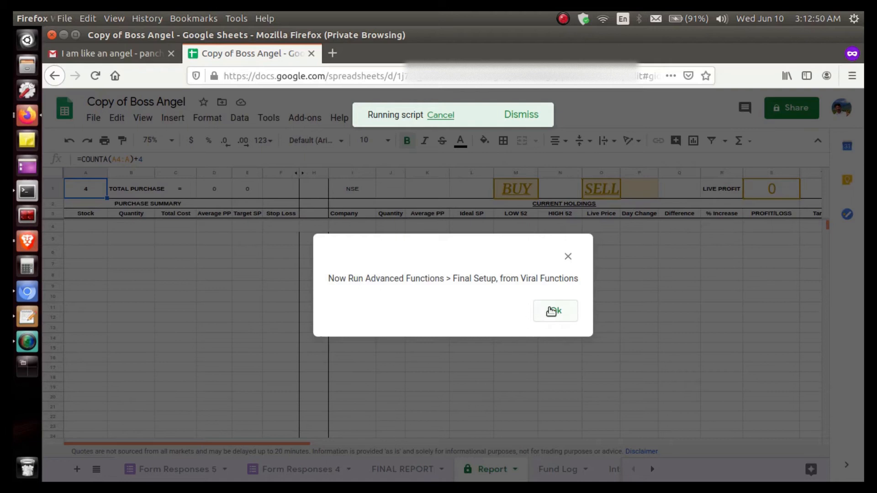
pyautogui.click(553, 311)
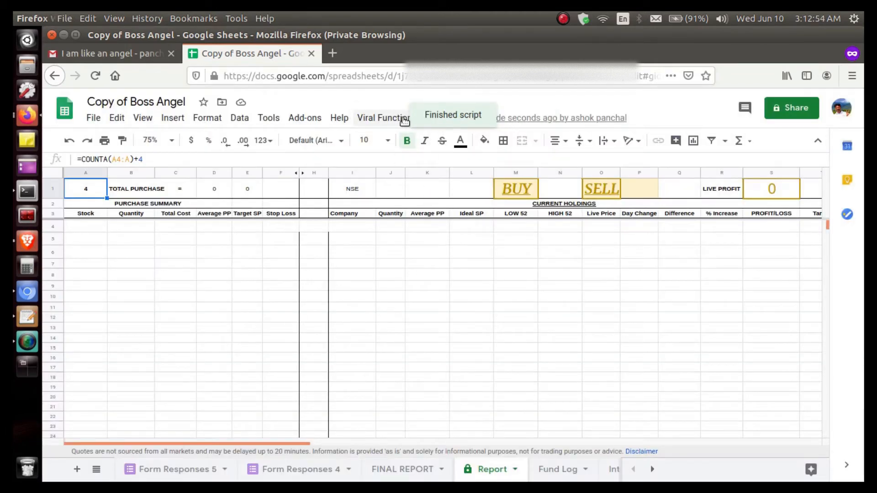
# Run the "3-Final Setup" script from the advance functions
pyautogui.click(403, 119)
pyautogui.moveTo(503, 309)
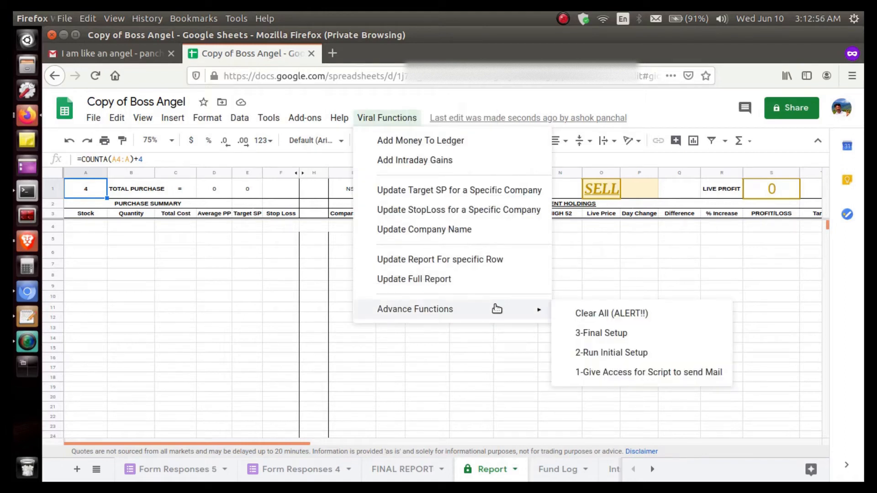
pyautogui.click(604, 333)
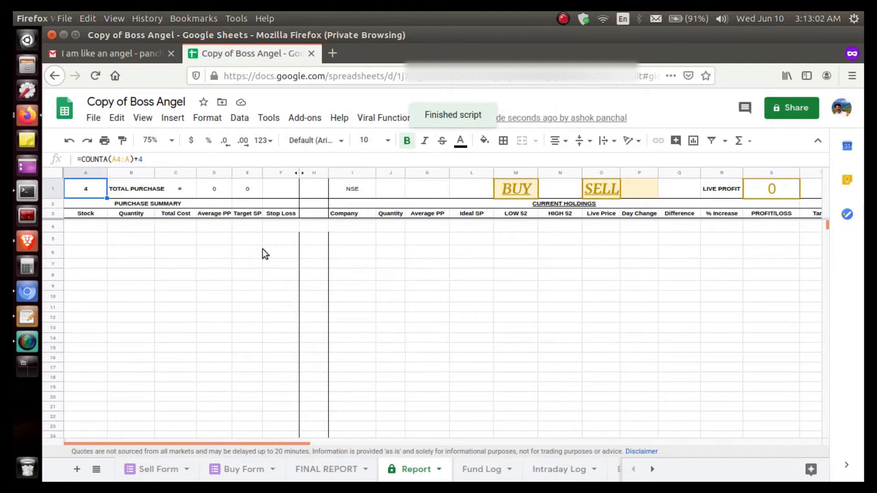
# Set the Report sheet's zoom to 50%, open its linked Buy form and enter the company code ALEMBICLTD
pyautogui.click(173, 141)
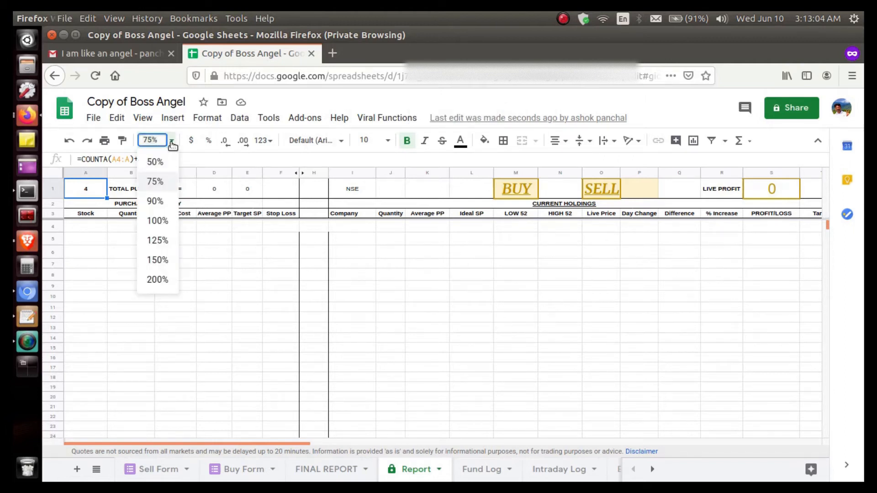
pyautogui.click(155, 163)
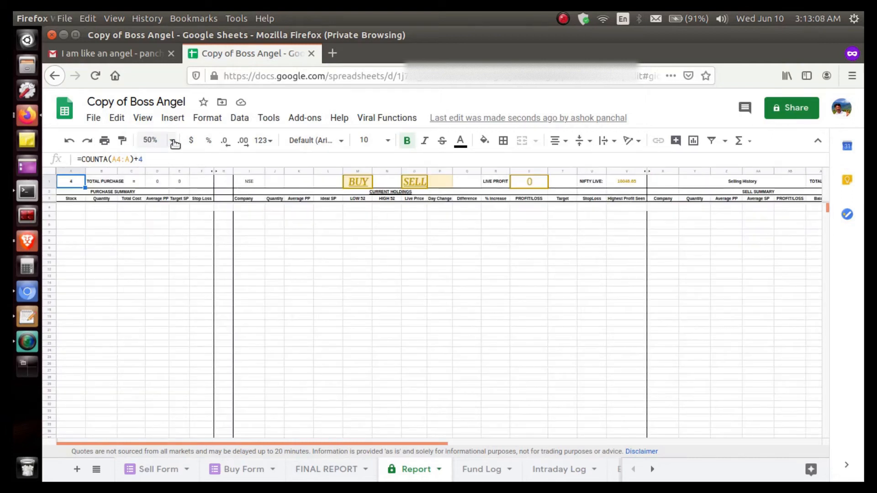
pyautogui.moveTo(355, 181)
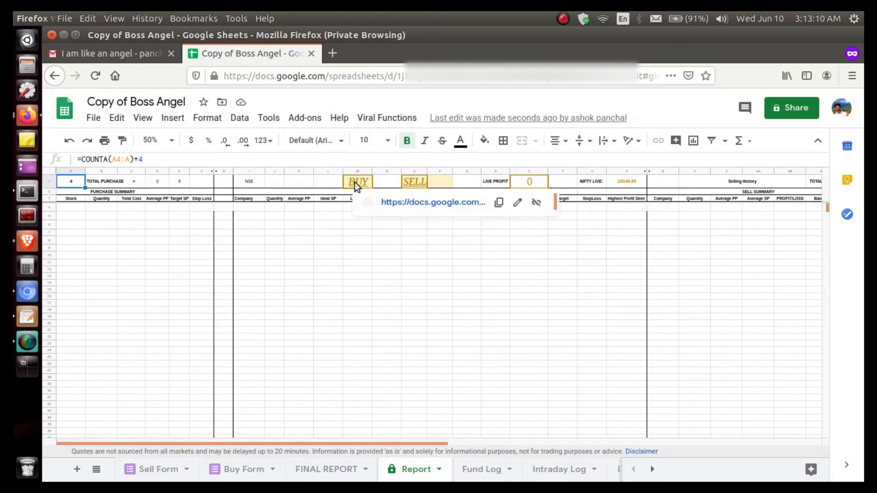
pyautogui.click(406, 202)
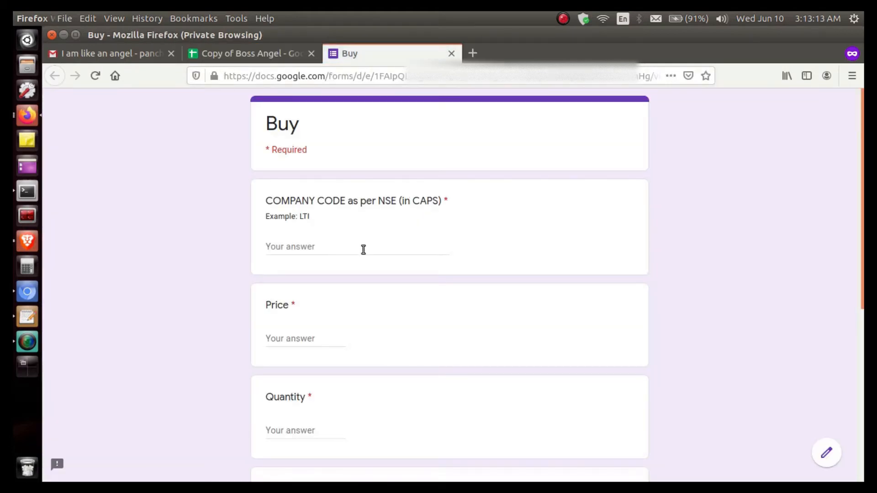
pyautogui.click(363, 249)
pyautogui.write('ALEM')
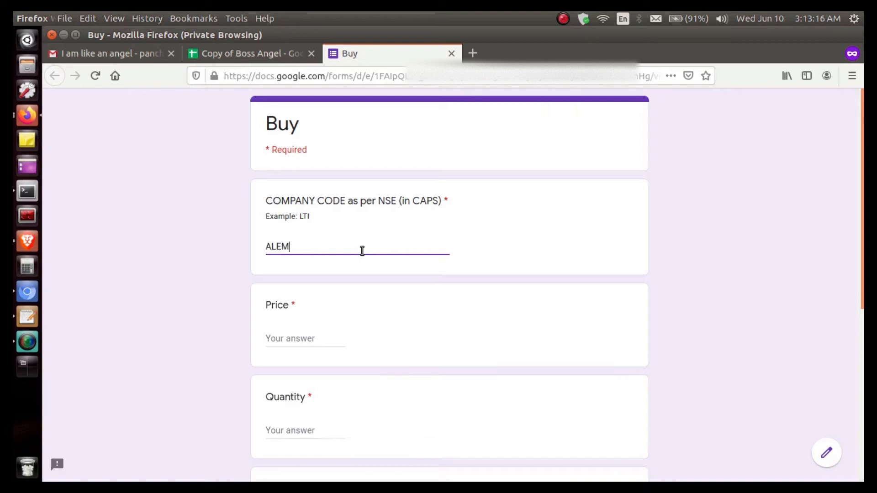
pyautogui.write('BICLTD')
# Enter a price of 50 and a quantity of 10, leave the target and stop loss prices blank, and submit the Buy form
pyautogui.press('Tab')
pyautogui.write('50')
pyautogui.press('Tab')
pyautogui.write('10')
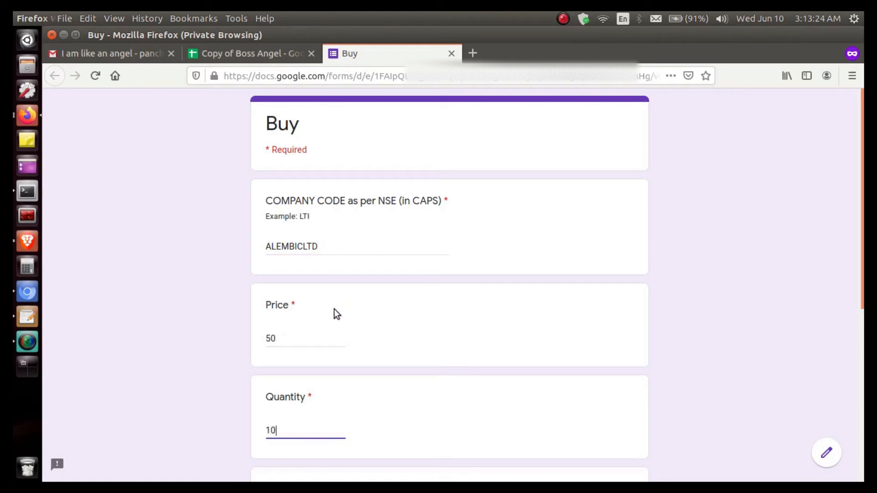
pyautogui.scroll(-5, 401, 342)
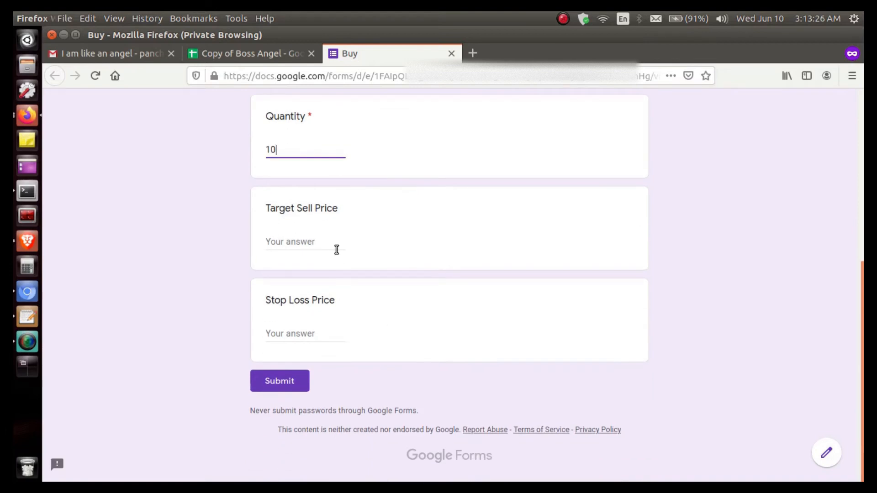
pyautogui.click(332, 248)
pyautogui.click(331, 334)
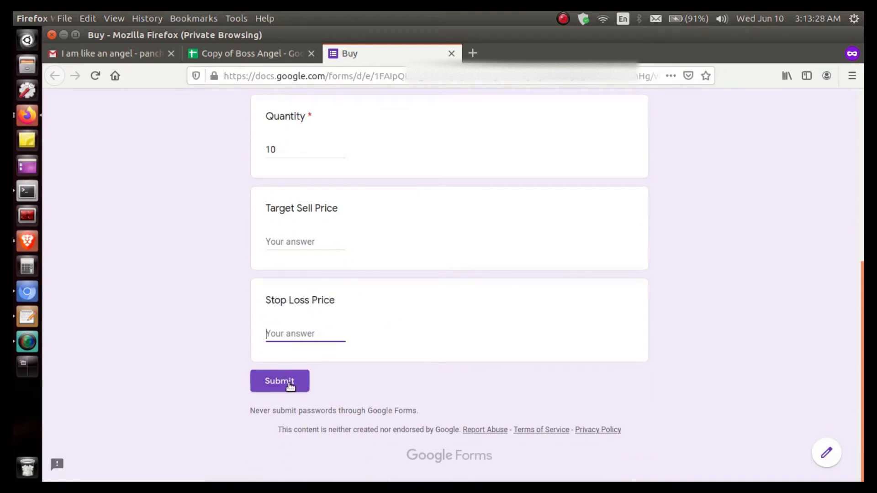
pyautogui.click(289, 384)
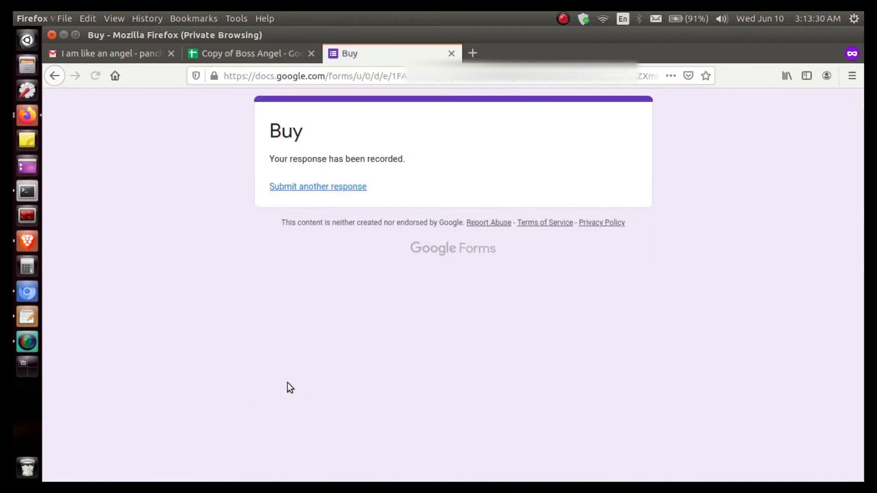
# Return to the spreadsheet's Report sheet and open its linked Sell form
pyautogui.click(238, 54)
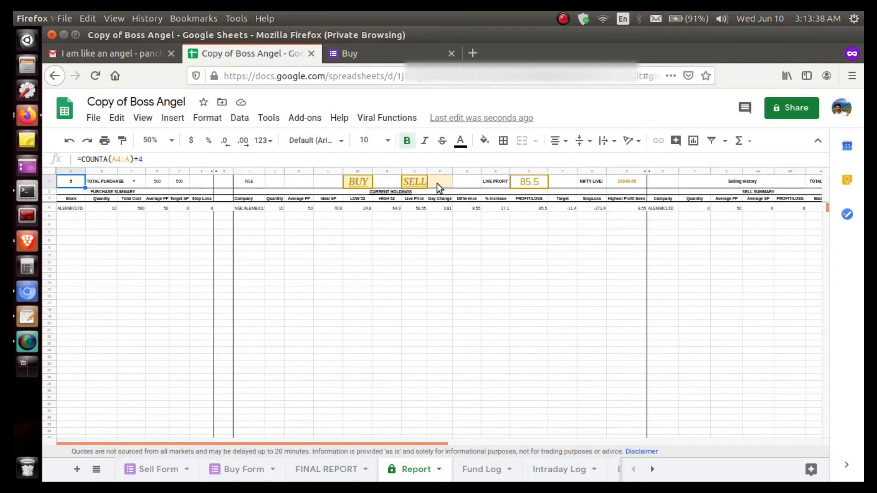
pyautogui.moveTo(418, 183)
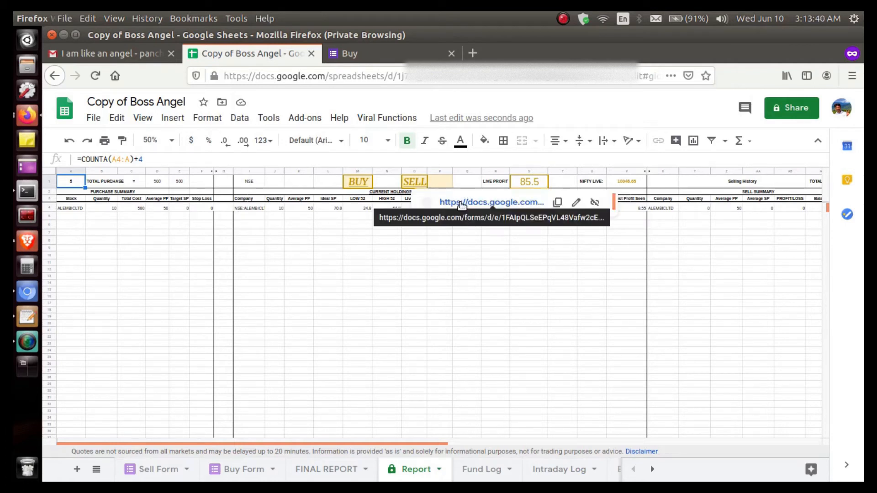
pyautogui.click(457, 203)
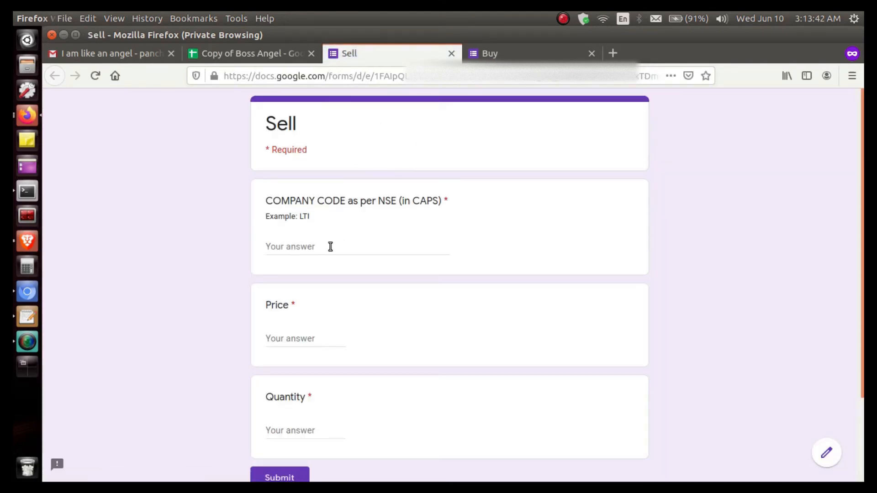
# Fill in the Sell form with company code ALEMBICLTD, price 60 and quantity 5, and submit it
pyautogui.click(329, 249)
pyautogui.write('A')
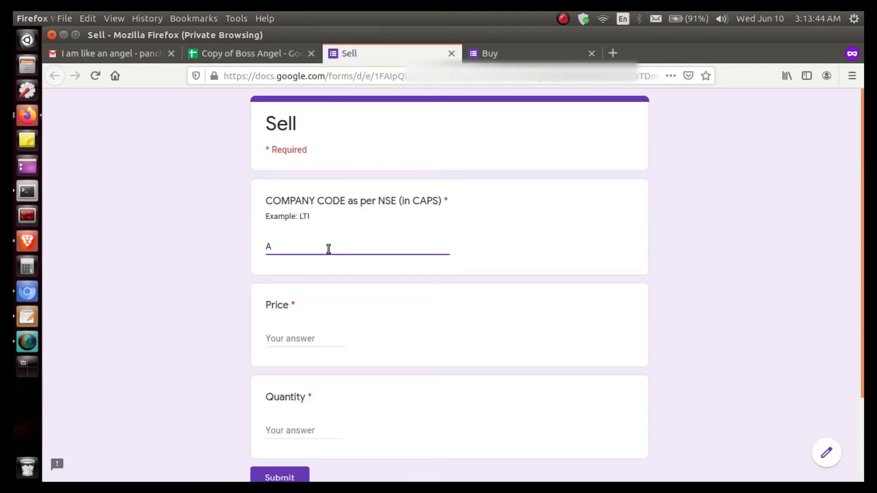
pyautogui.write('LEMBICLTD')
pyautogui.press('Tab')
pyautogui.write('60')
pyautogui.write('5')
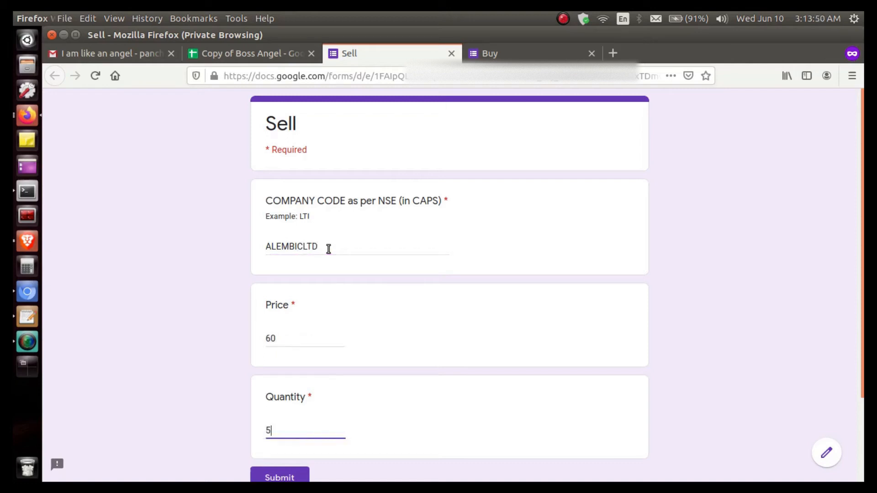
pyautogui.click(270, 475)
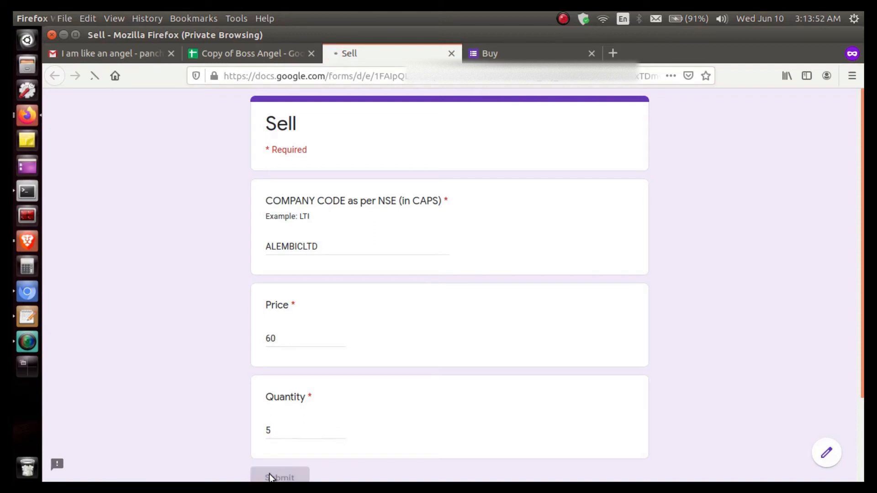
# Go back to the Report sheet and set its zoom to 75%
pyautogui.click(231, 60)
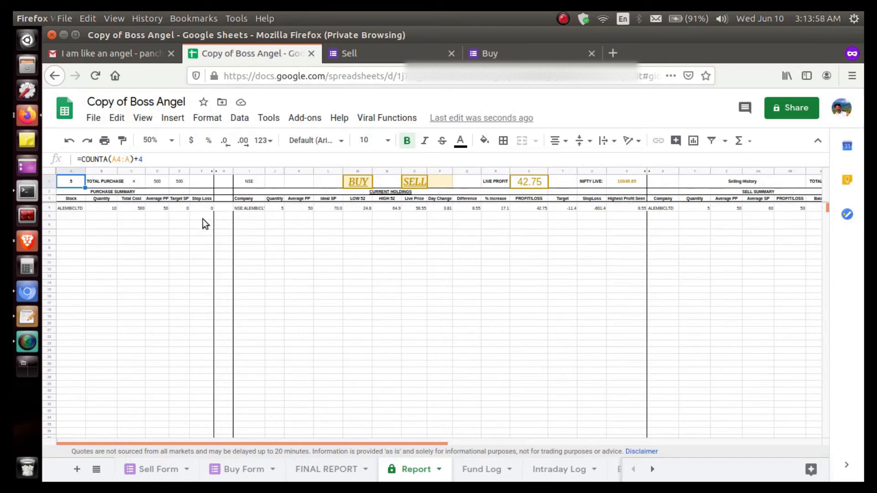
pyautogui.click(171, 141)
pyautogui.click(166, 187)
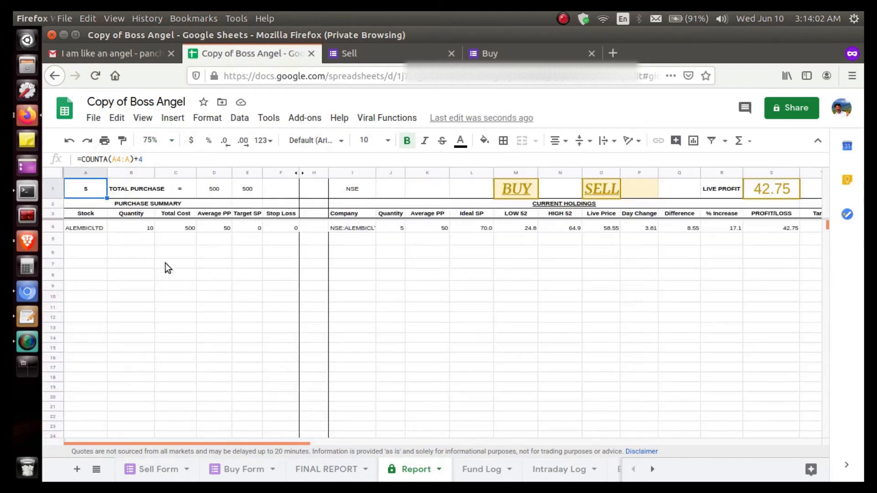
# Review the Purchase Summary section of the Report sheet, including the purchased stock's quantity
pyautogui.moveTo(290, 187); pyautogui.dragTo(44, 352)
pyautogui.click(207, 259)
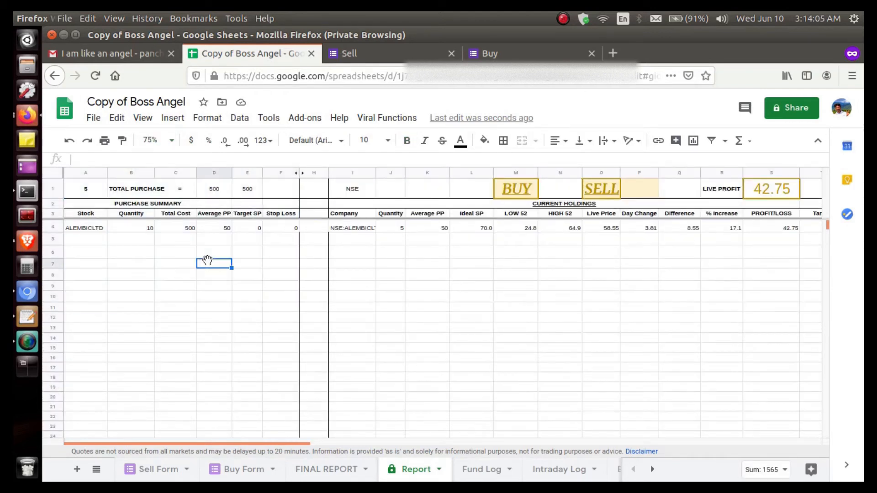
pyautogui.click(133, 236)
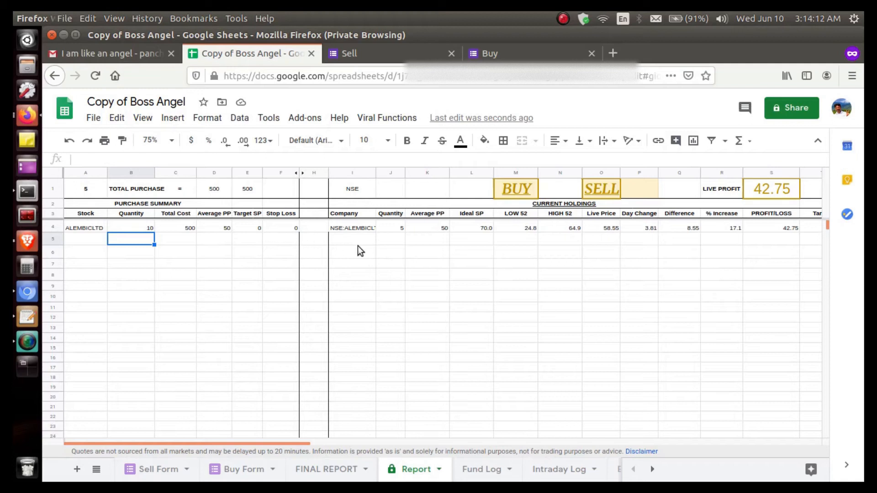
# Examine the Current Holdings section, checking the ALEMBICLTD row's company, quantity, average purchase price, ideal selling price and 52-week low and high
pyautogui.hscroll(3, 374, 254)
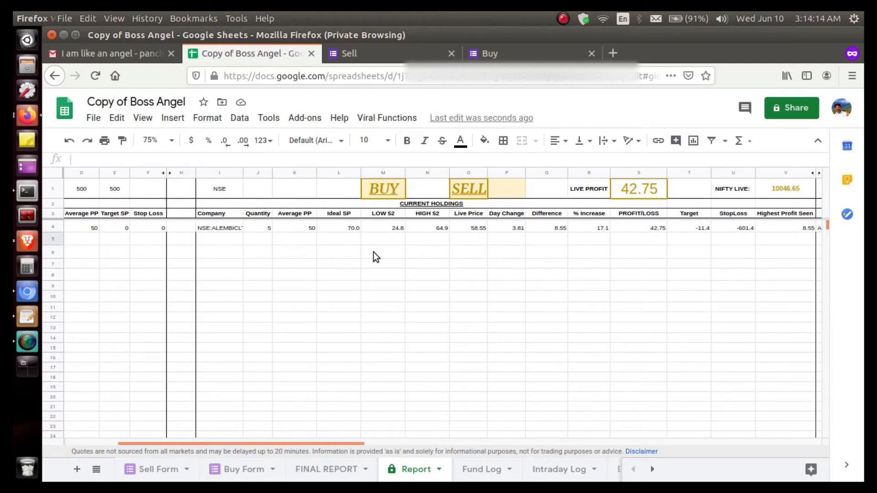
pyautogui.hscroll(1, 374, 258)
pyautogui.moveTo(200, 191); pyautogui.dragTo(757, 322)
pyautogui.click(413, 359)
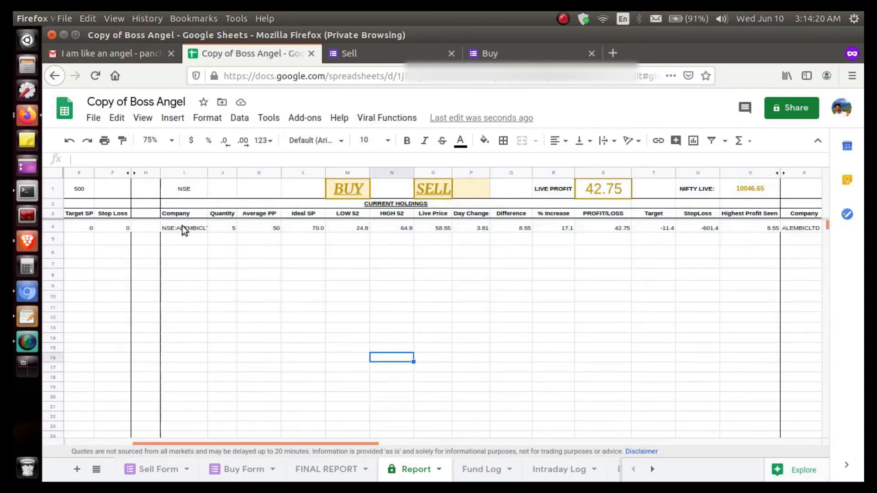
pyautogui.click(182, 226)
pyautogui.click(219, 231)
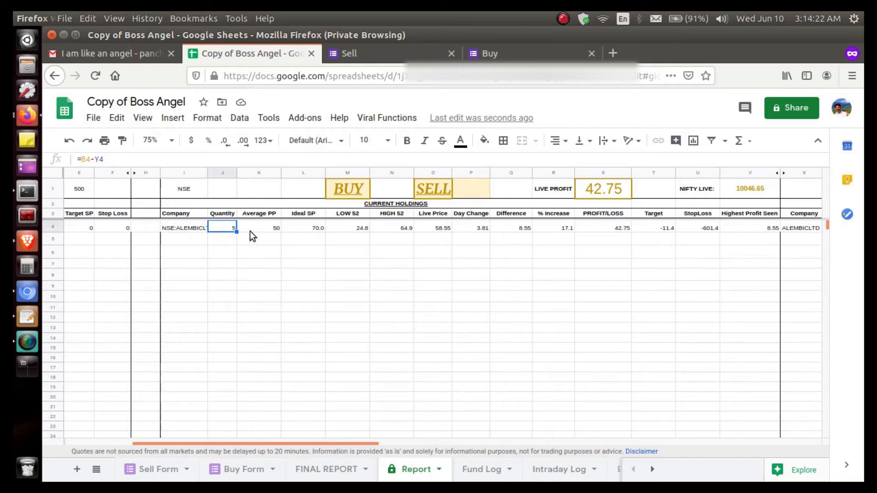
pyautogui.click(265, 232)
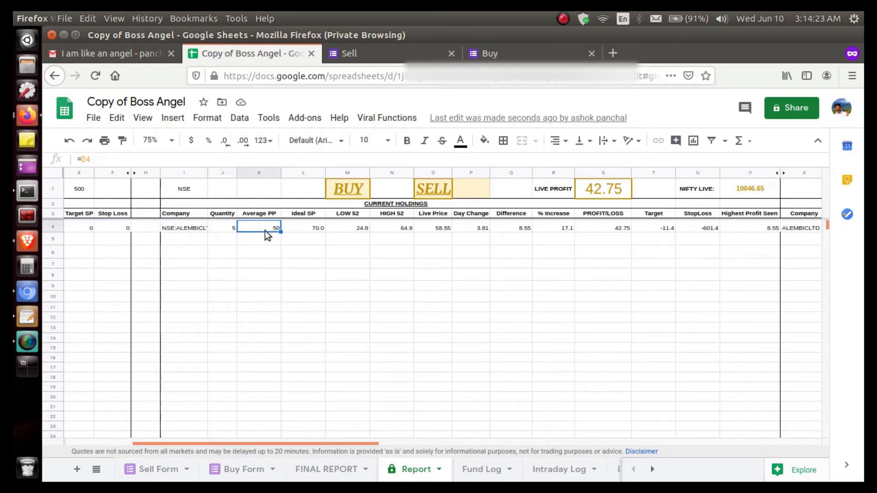
pyautogui.click(309, 231)
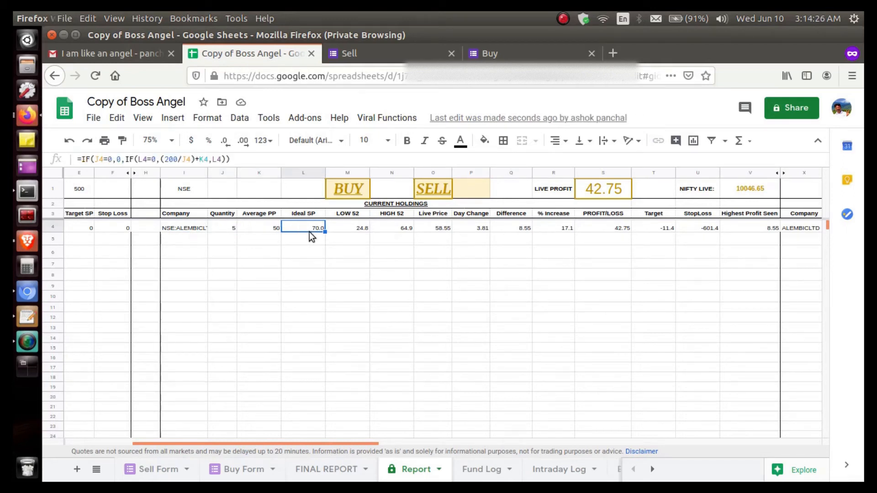
pyautogui.click(335, 244)
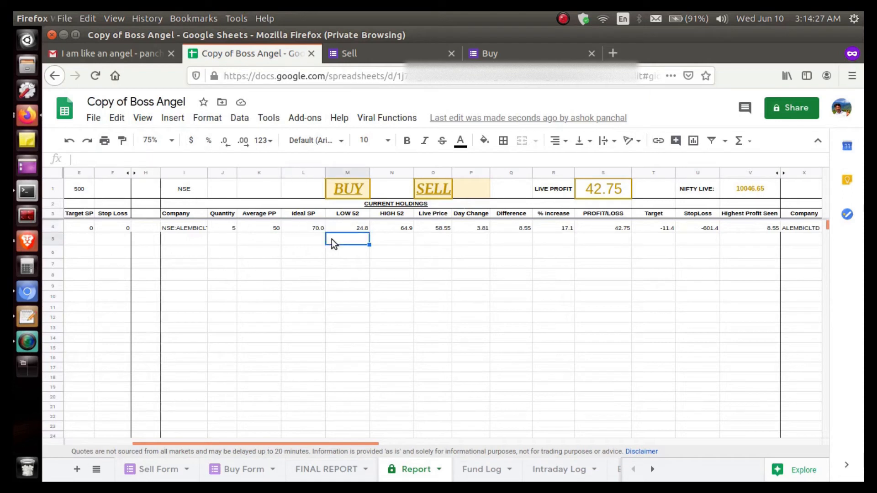
pyautogui.click(392, 242)
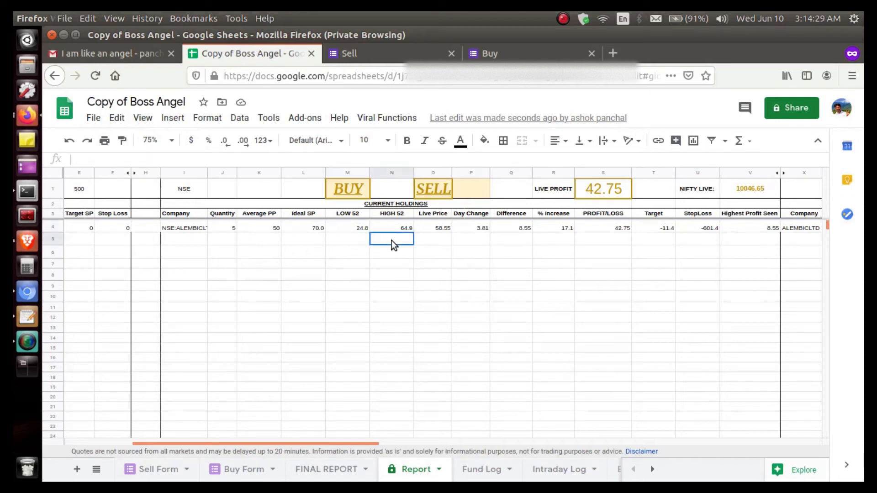
# Inspect the live price, day change, difference, percentage increase and profit/loss of the ALEMBICLTD holding
pyautogui.click(446, 228)
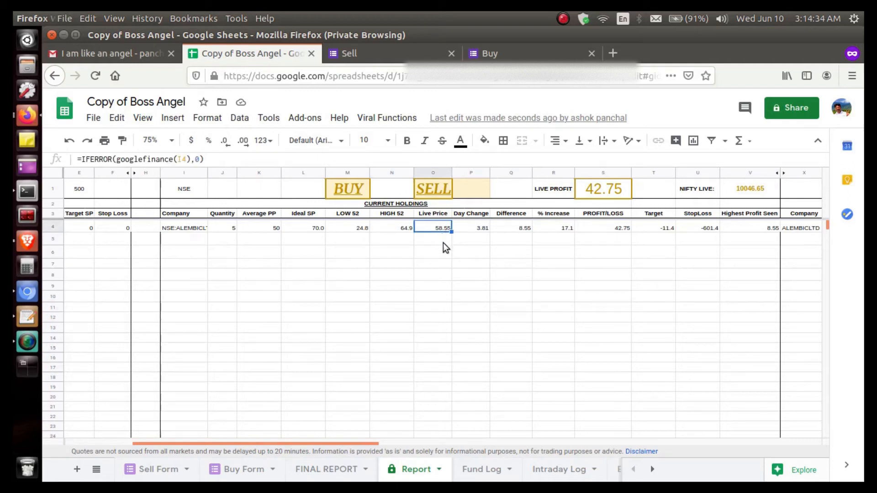
pyautogui.click(444, 243)
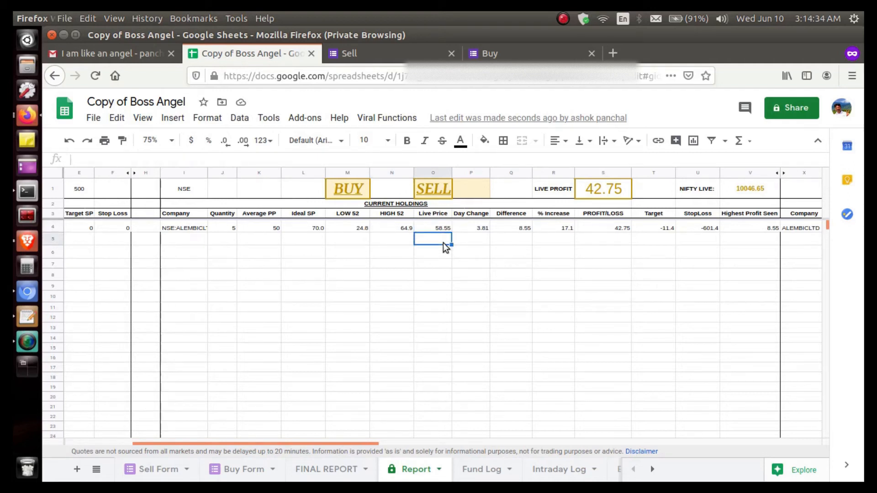
pyautogui.click(475, 230)
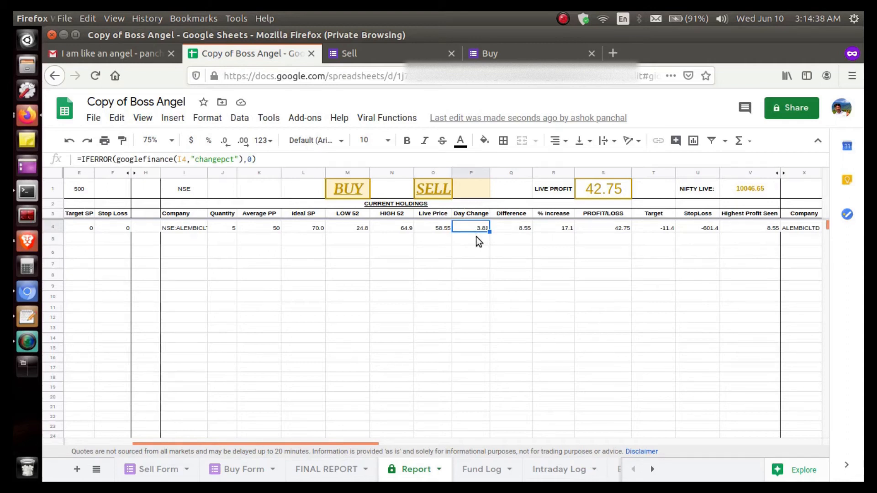
pyautogui.click(476, 237)
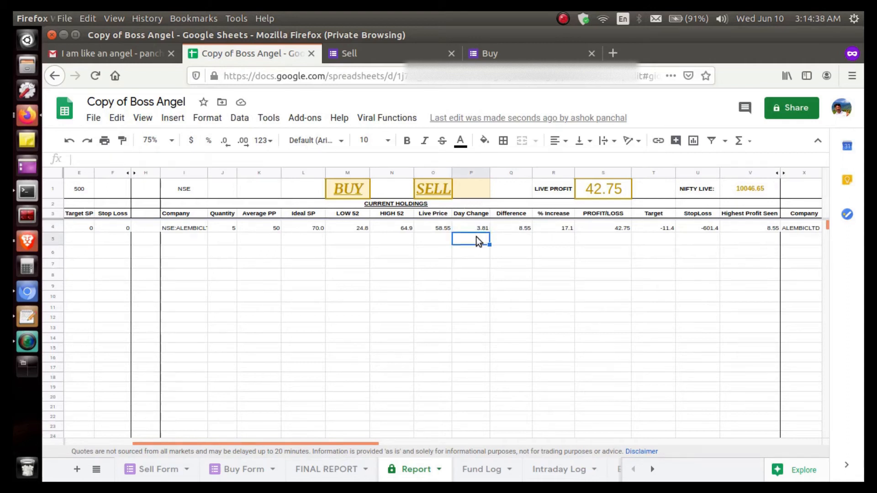
pyautogui.click(525, 232)
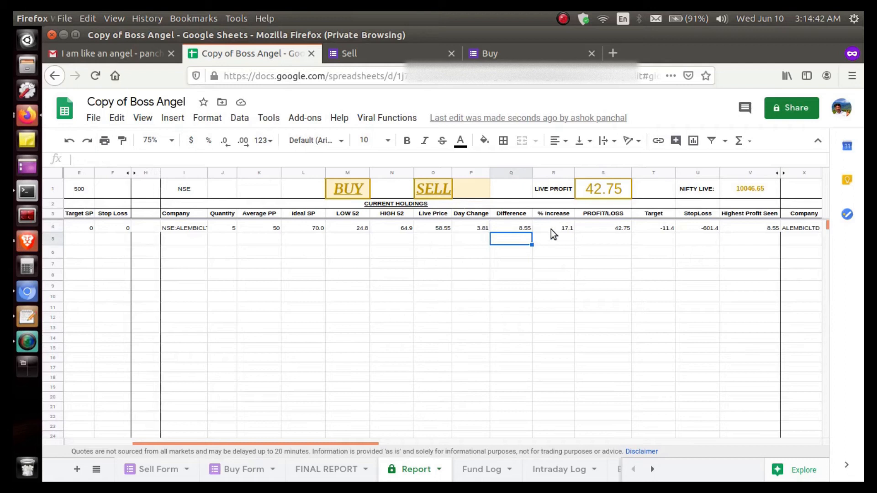
pyautogui.click(563, 227)
pyautogui.click(566, 240)
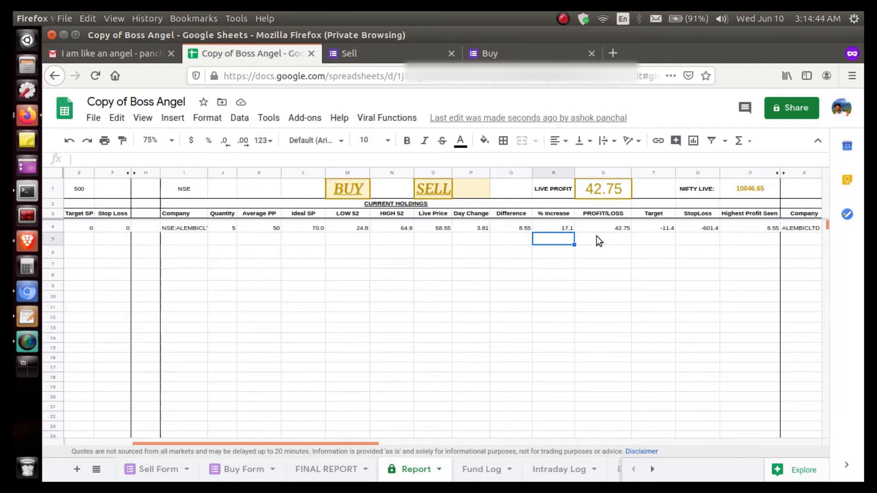
pyautogui.click(621, 229)
# Inspect the Target, StopLoss and Highest Profit Seen formulas of the ALEMBICLTD holding
pyautogui.hscroll(5, 673, 245)
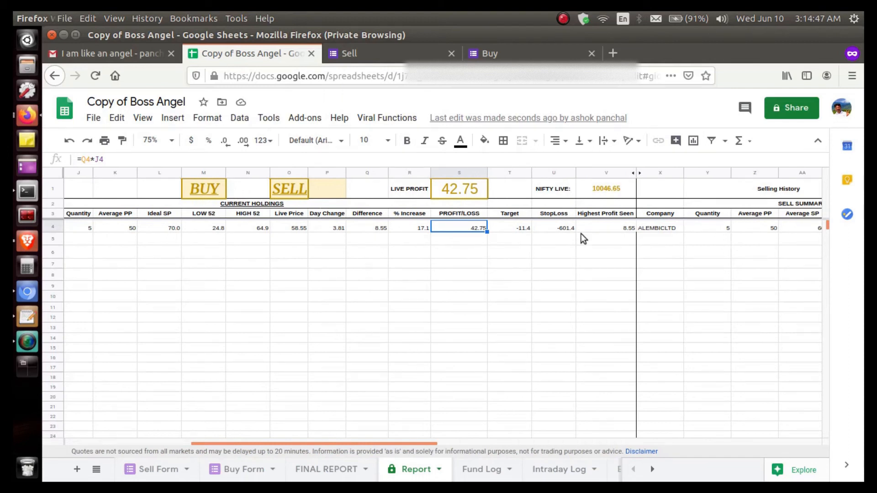
pyautogui.click(527, 228)
pyautogui.click(545, 228)
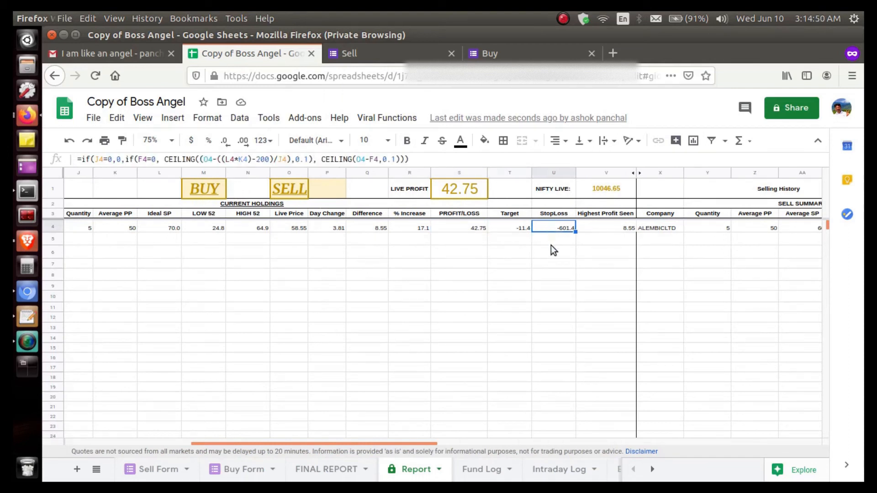
pyautogui.click(551, 245)
pyautogui.hscroll(3, 551, 246)
pyautogui.hscroll(1, 551, 245)
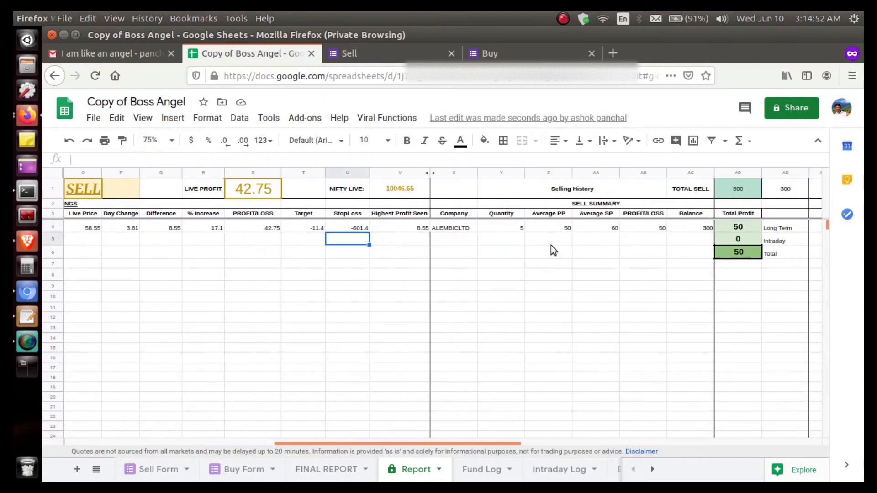
pyautogui.click(410, 227)
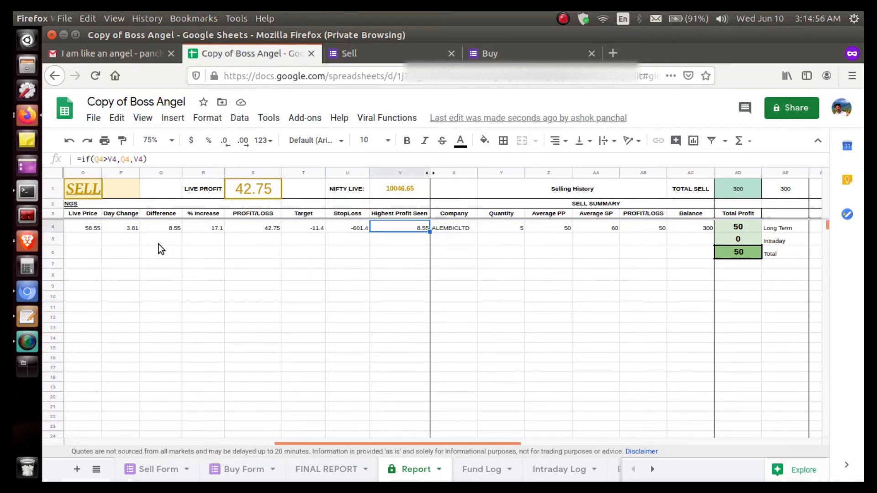
pyautogui.hscroll(-1, 158, 244)
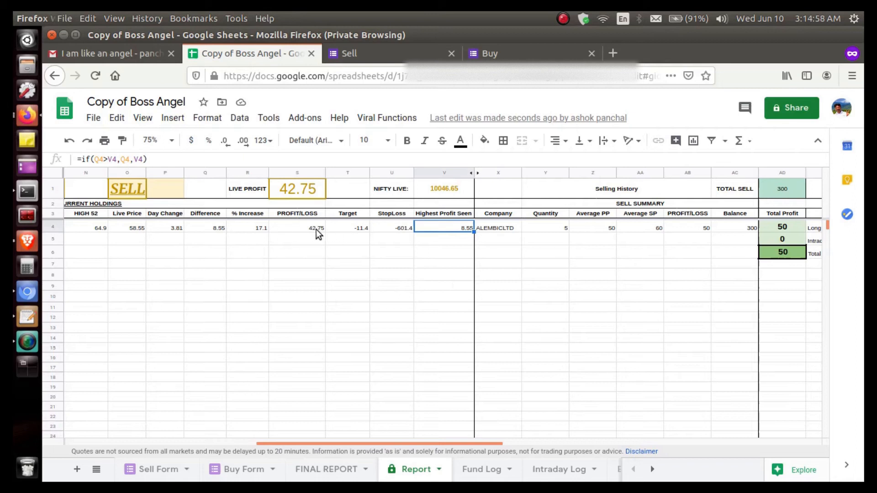
pyautogui.click(438, 253)
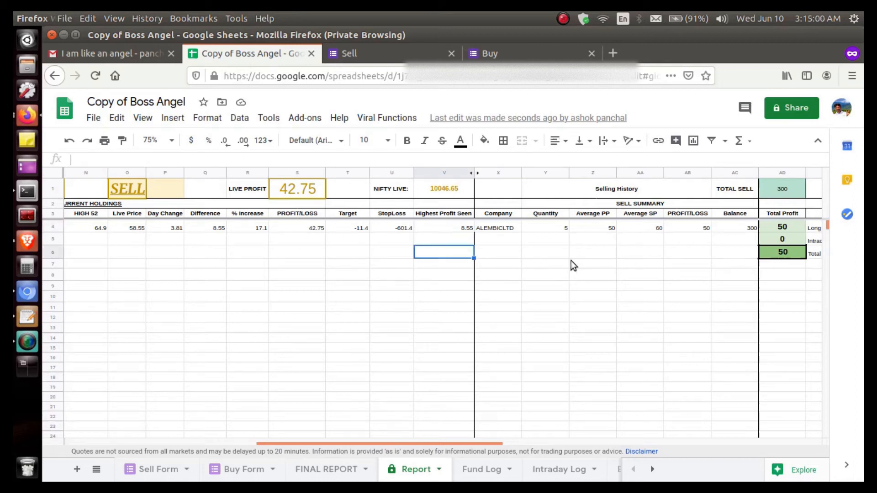
# Review the Sell Summary section and inspect the profit/loss formula of the ALEMBICLTD sale
pyautogui.hscroll(1, 571, 262)
pyautogui.hscroll(3, 627, 288)
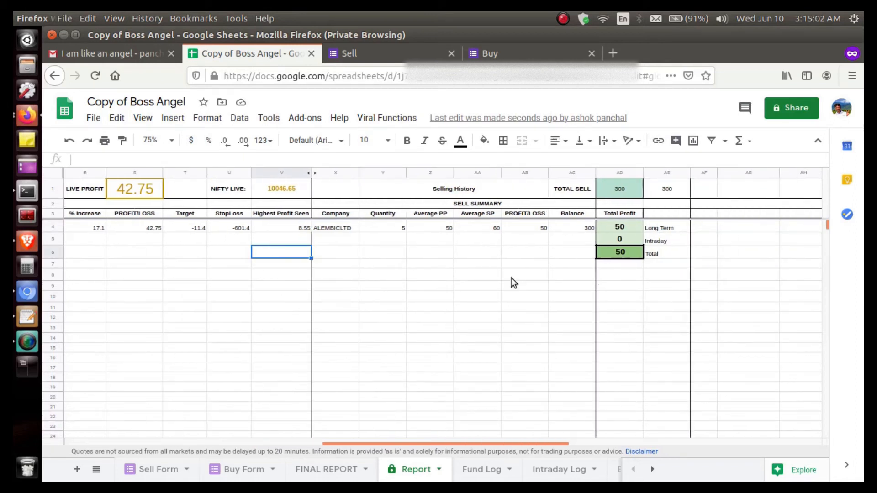
pyautogui.moveTo(329, 187); pyautogui.dragTo(579, 328)
pyautogui.click(446, 320)
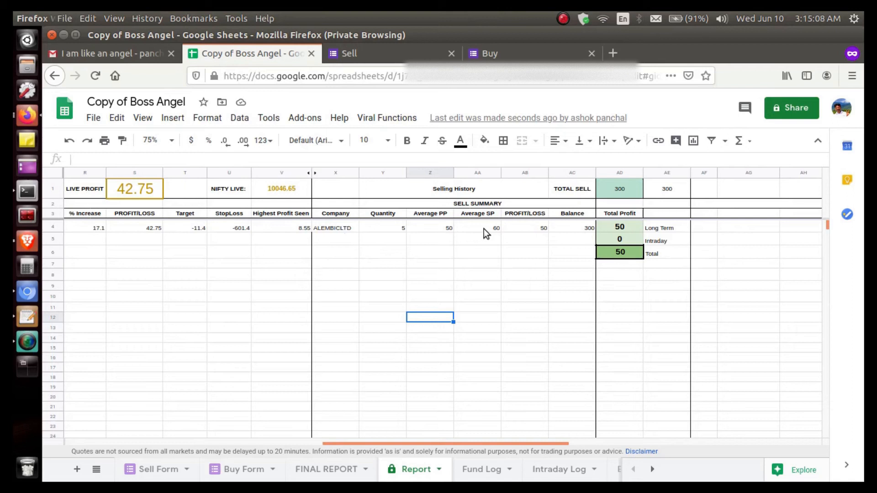
pyautogui.click(527, 228)
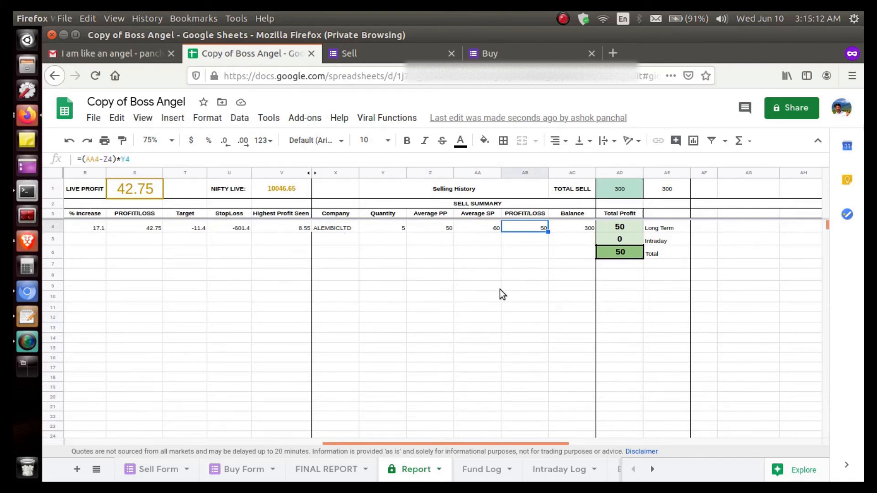
# Review the Profit Summary block and the long-term, intraday and overall figures under Total Profit
pyautogui.hscroll(6, 501, 292)
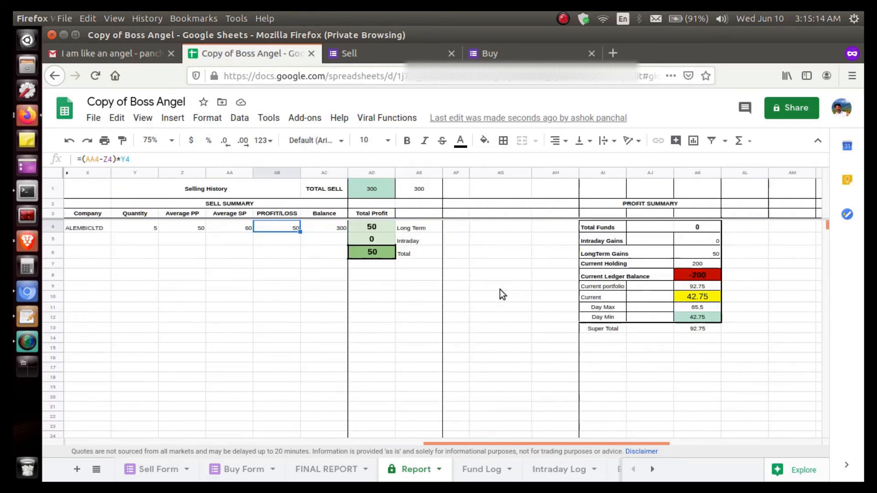
pyautogui.hscroll(1, 500, 289)
pyautogui.moveTo(561, 187); pyautogui.dragTo(652, 378)
pyautogui.click(522, 298)
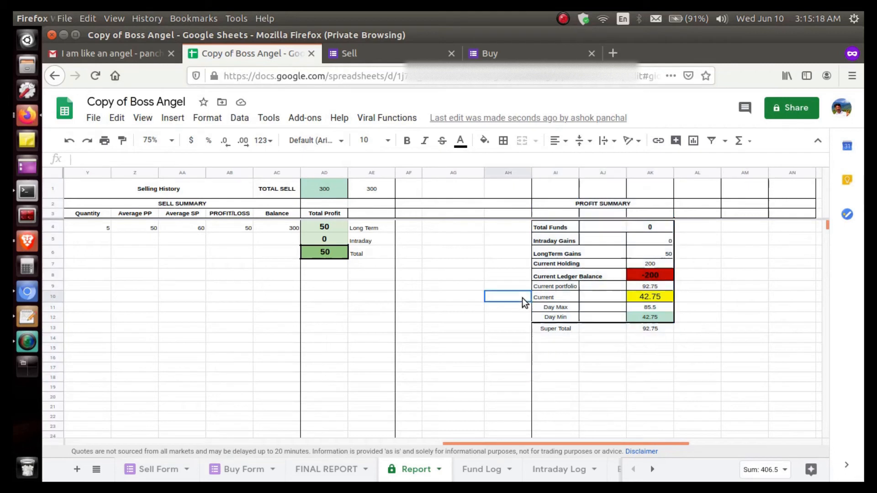
pyautogui.moveTo(370, 227); pyautogui.dragTo(320, 328)
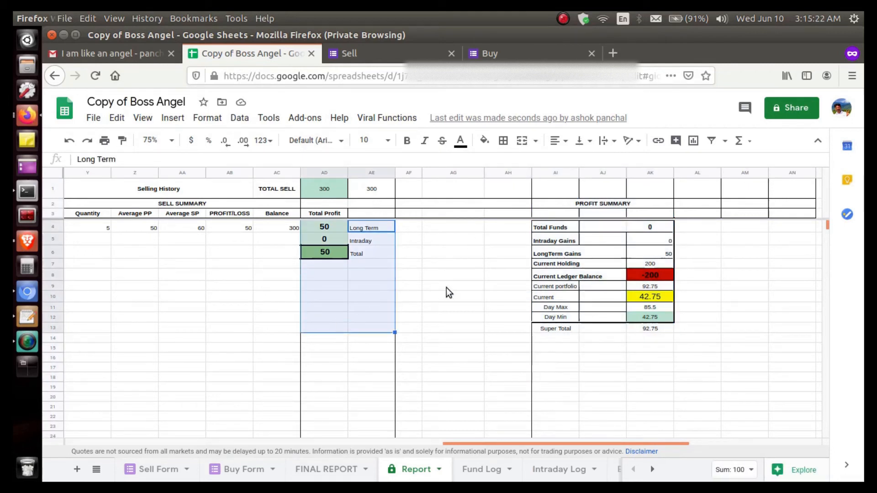
# Inspect the formulas behind the Total Profit figures, then those of Total Funds and Current Ledger Balance in the Profit Summary
pyautogui.click(459, 285)
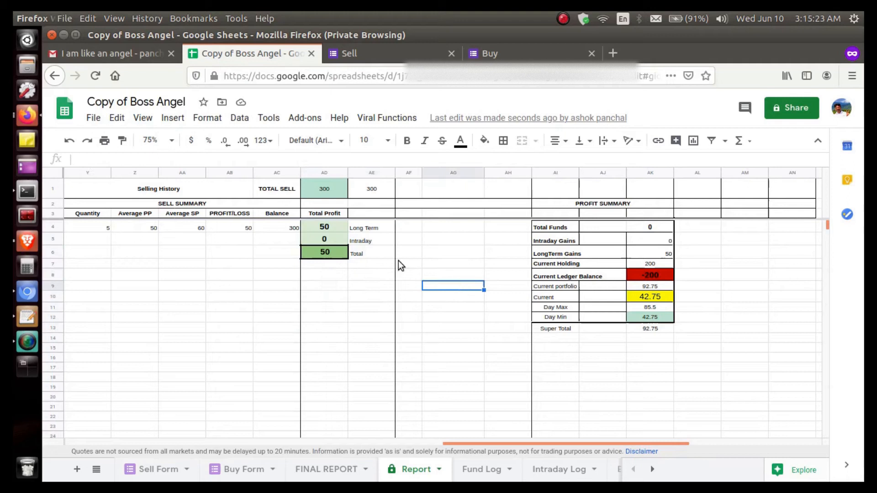
pyautogui.click(324, 229)
pyautogui.click(330, 237)
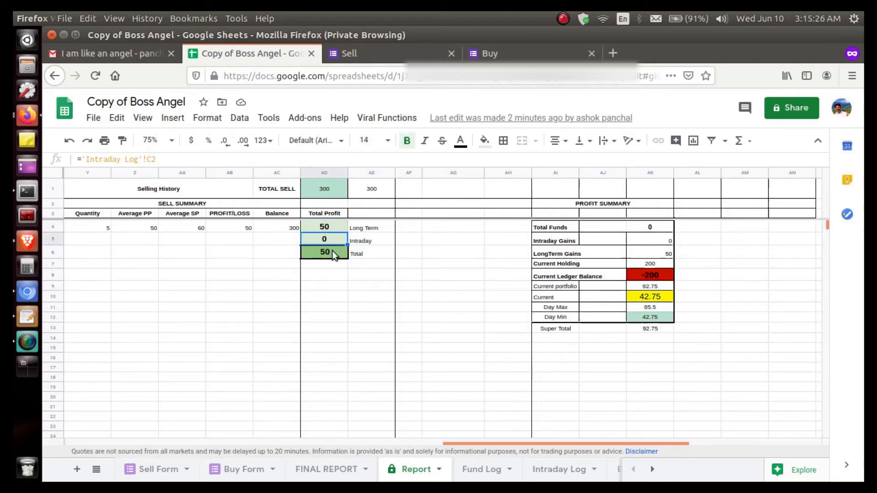
pyautogui.click(332, 251)
pyautogui.click(448, 267)
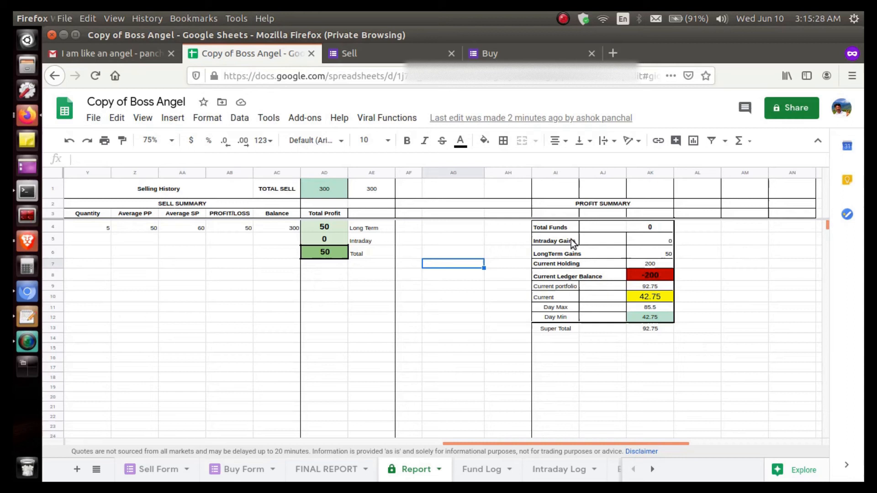
pyautogui.click(649, 229)
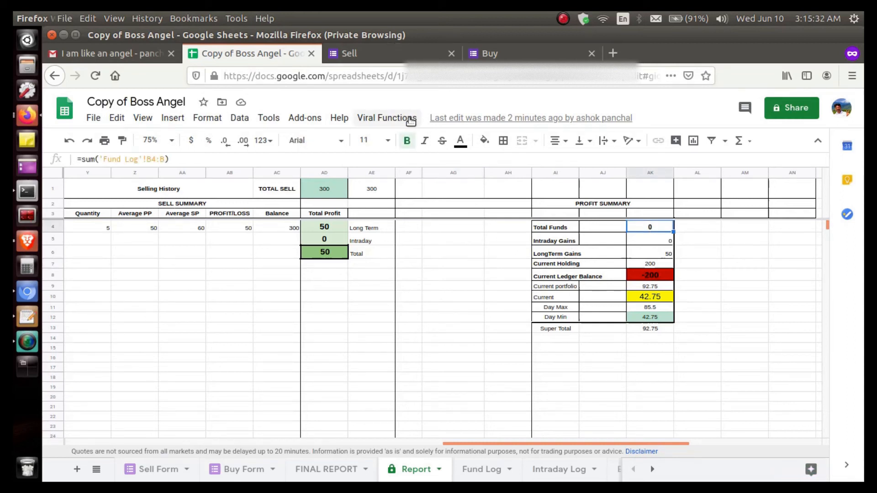
pyautogui.click(657, 278)
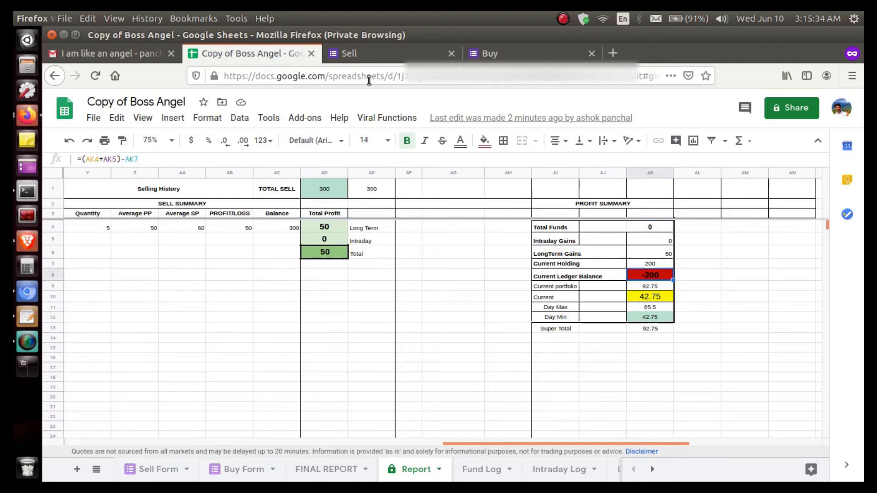
# Add 5000 to the ledger using the Add Money To Ledger function
pyautogui.click(375, 120)
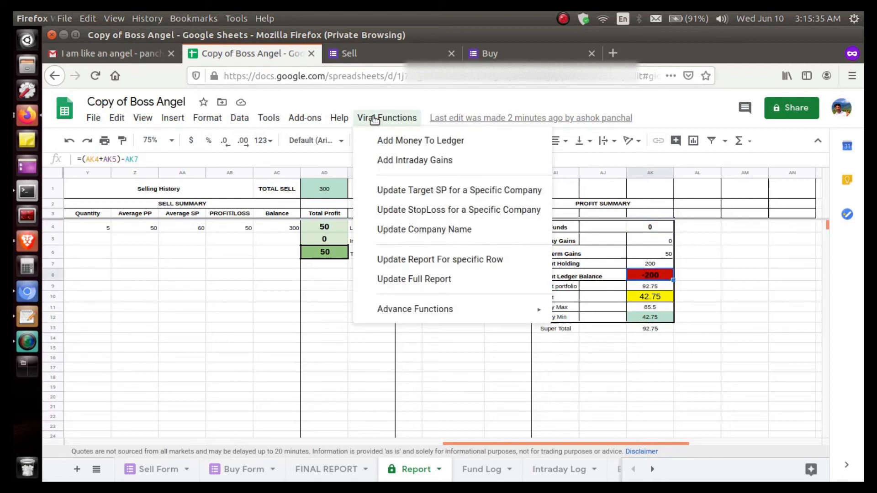
pyautogui.click(394, 142)
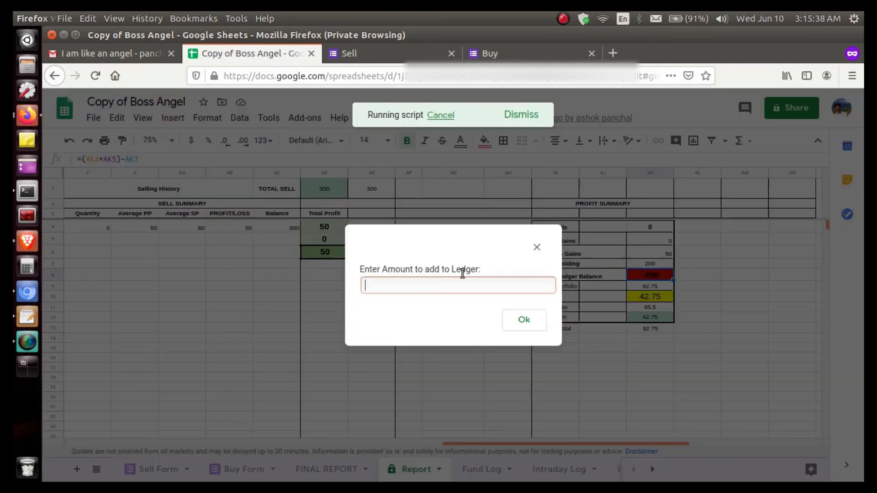
pyautogui.write('5000')
pyautogui.click(511, 319)
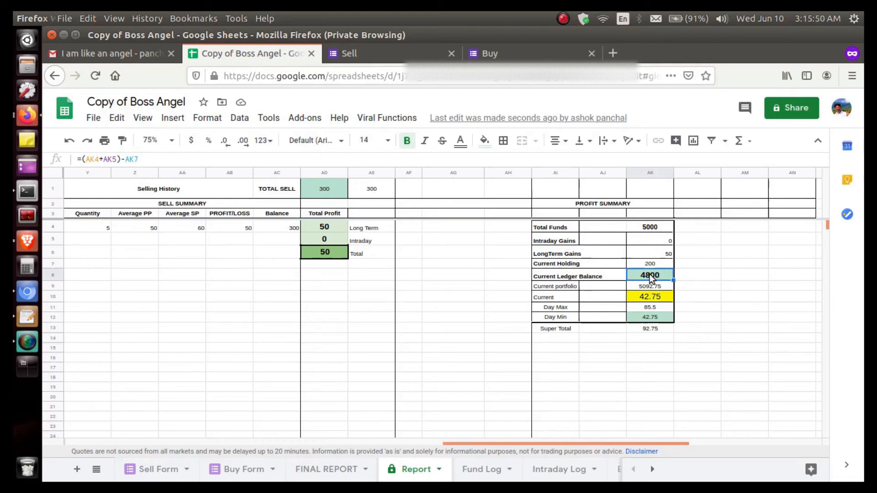
pyautogui.click(689, 275)
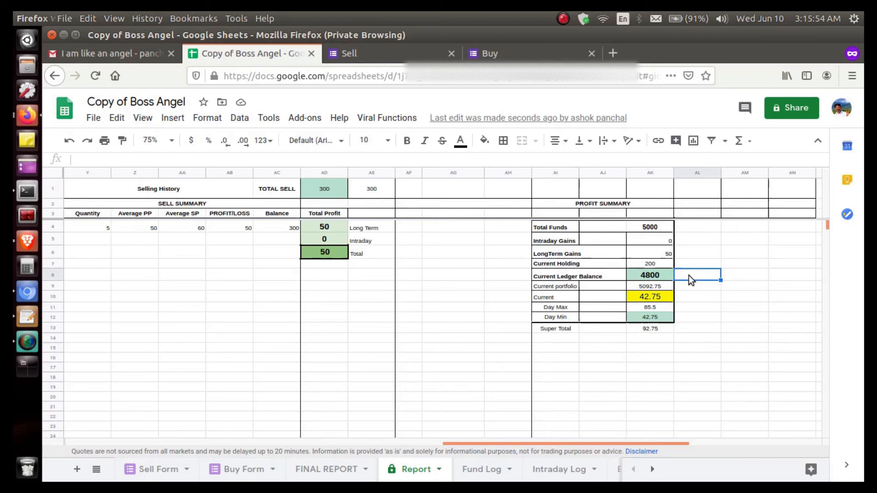
pyautogui.write('*2000')
pyautogui.press('BackSpace')
pyautogui.press('BackSpace')
pyautogui.press('BackSpace')
pyautogui.press('BackSpace')
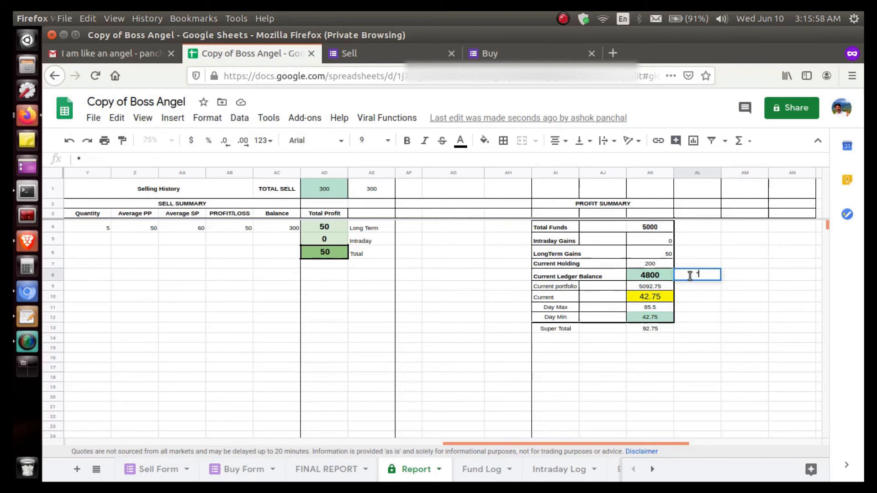
pyautogui.press('BackSpace')
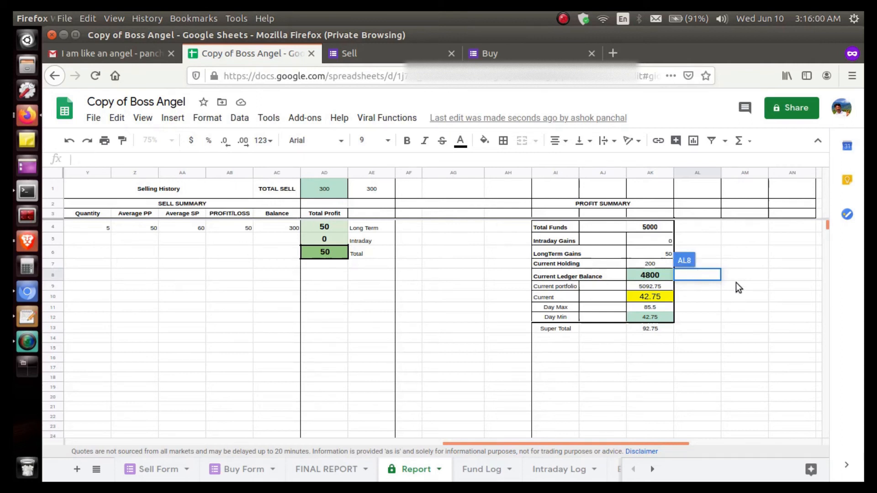
pyautogui.click(737, 286)
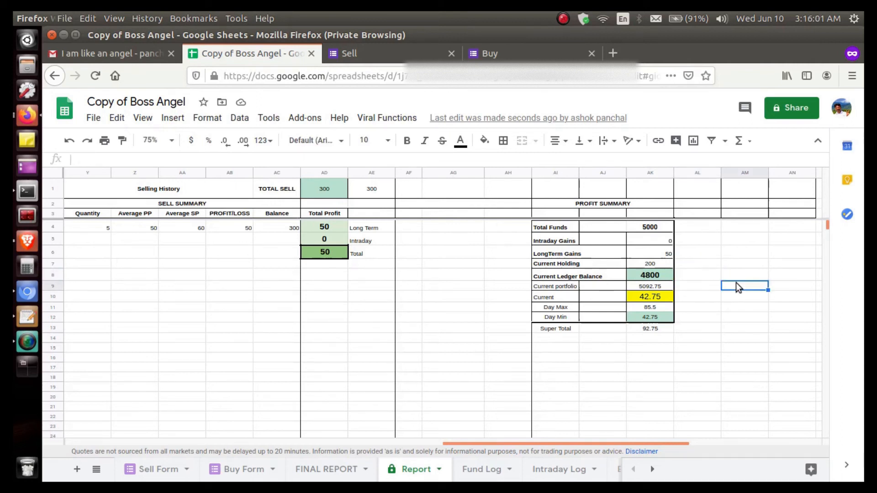
# Inspect the formula of the Current figure in the Profit Summary and return to the Report sheet's Purchase Summary
pyautogui.click(662, 296)
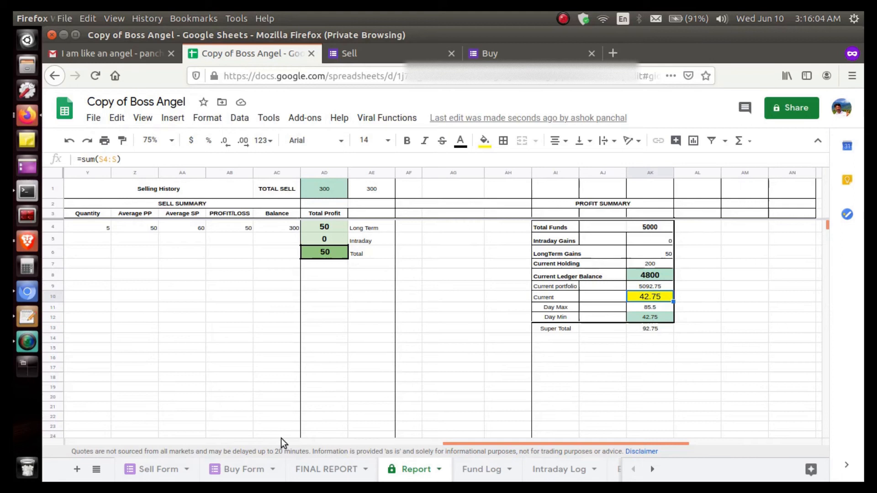
pyautogui.hscroll(-5, 390, 371)
pyautogui.scroll(-5, 391, 372)
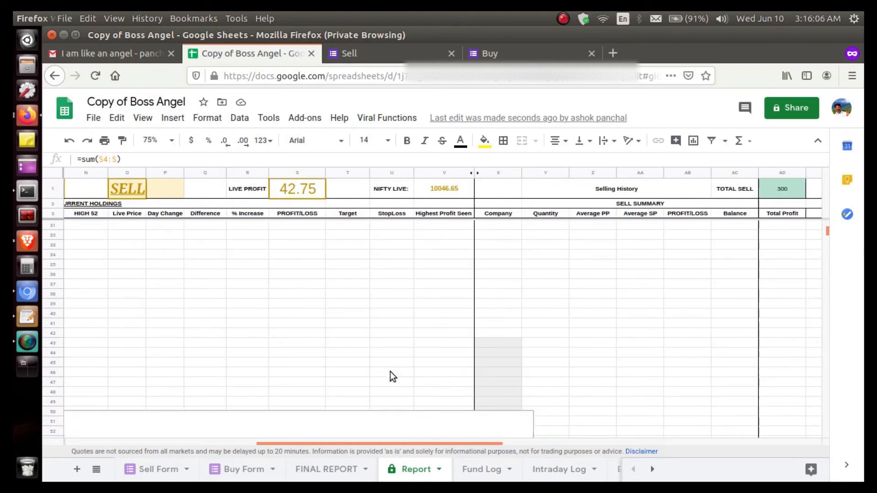
pyautogui.scroll(5, 391, 371)
pyautogui.hscroll(-5, 392, 372)
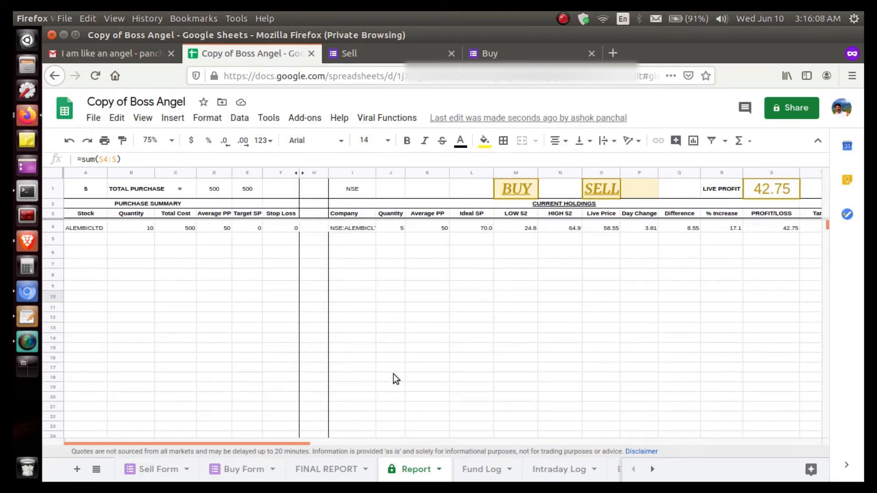
# Review the fund summary and the % increase chart on the FINAL REPORT sheet
pyautogui.click(306, 469)
pyautogui.scroll(-6, 369, 346)
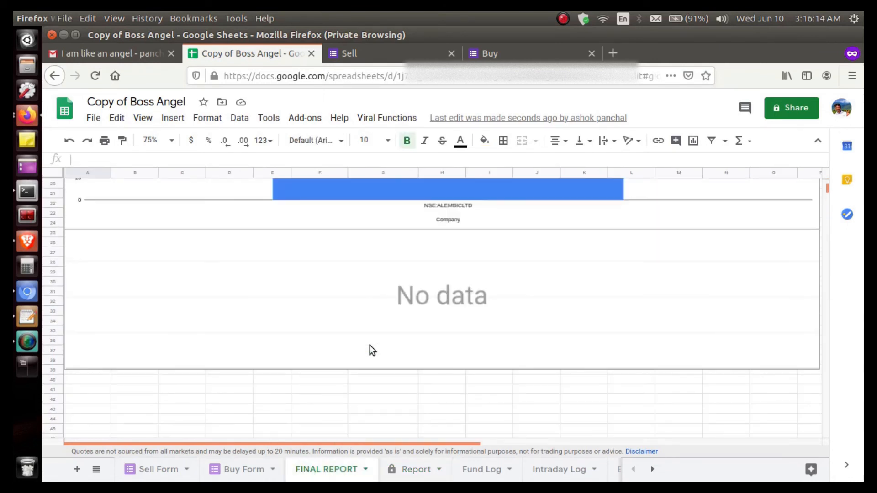
pyautogui.click(370, 346)
pyautogui.scroll(6, 370, 346)
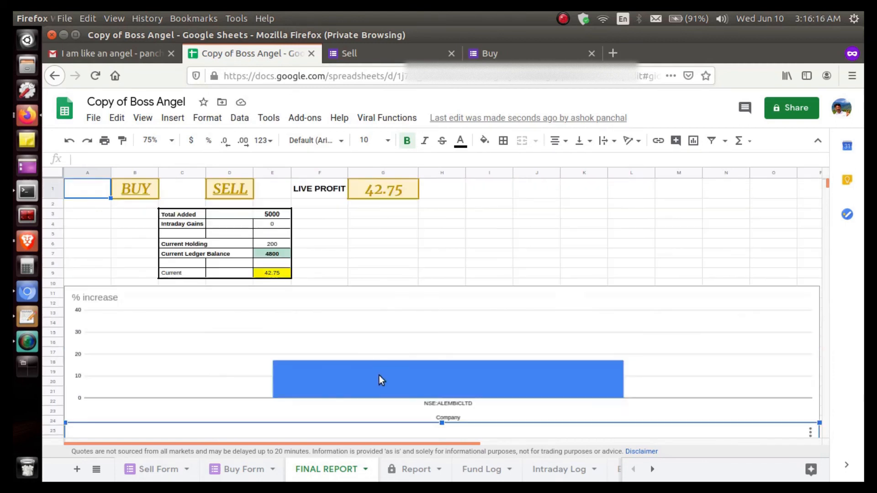
# Check the fund transfers on the Fund Log sheet and the date and profit columns of the Intraday Log sheet
pyautogui.click(490, 478)
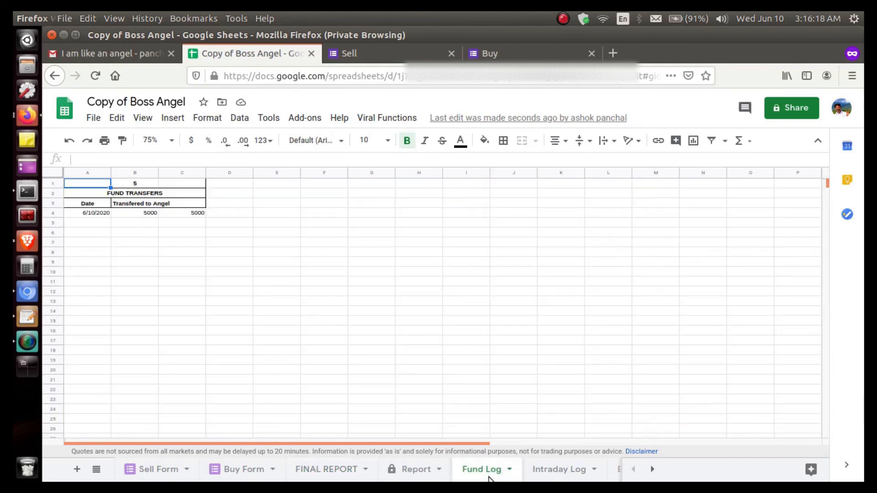
pyautogui.click(578, 477)
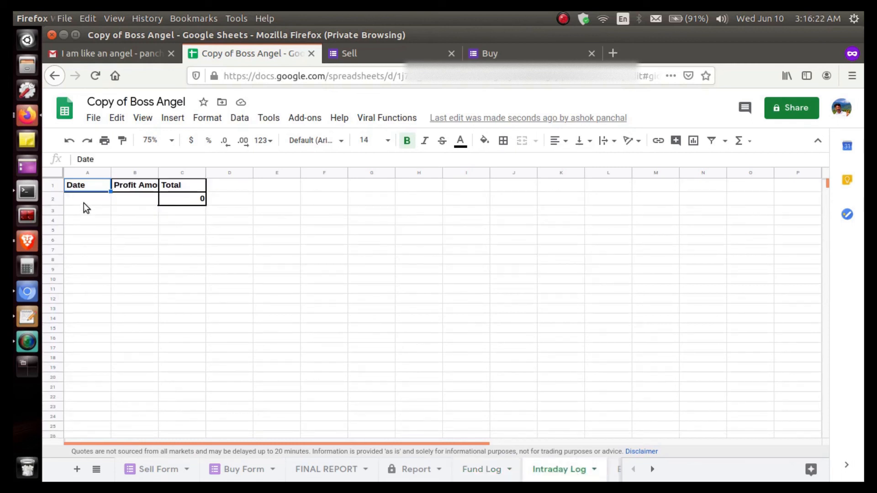
pyautogui.press('Down')
pyautogui.press('Down')
pyautogui.press('Down')
pyautogui.press('Up')
pyautogui.press('Up')
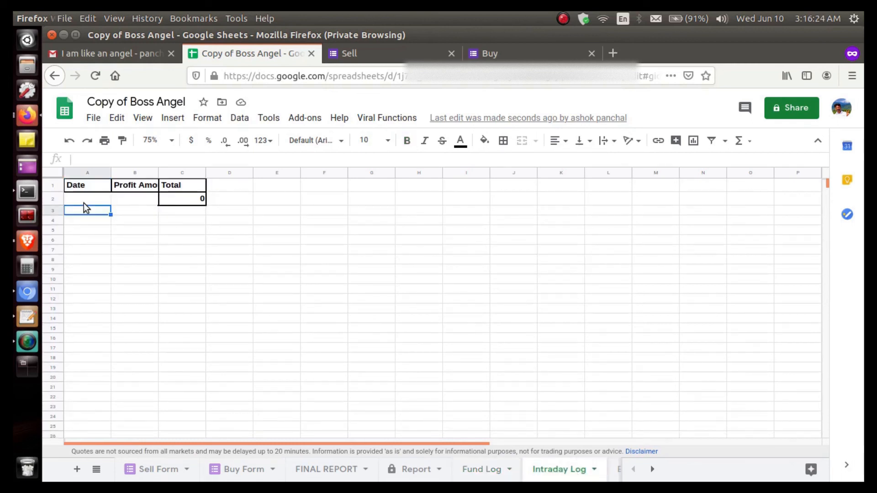
# Switch to the Firefox window with the Angel spreadsheet and review its Purchase Summary and Current Holdings
pyautogui.click(31, 118)
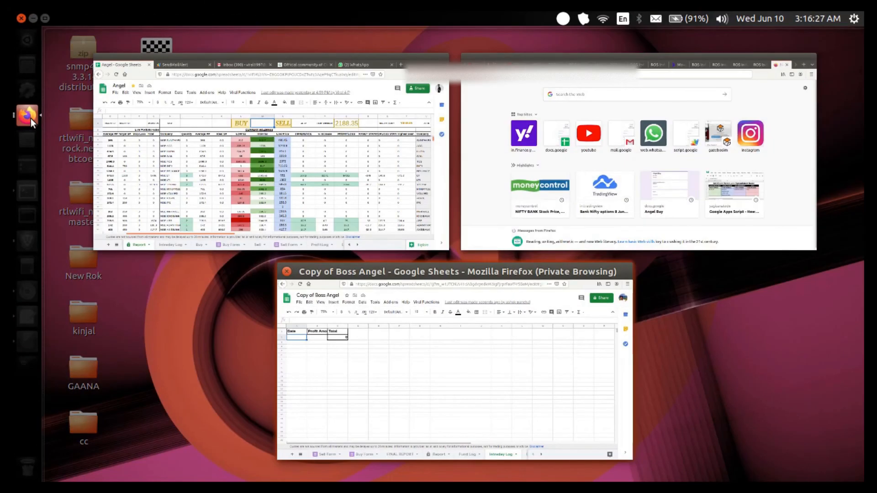
pyautogui.click(227, 161)
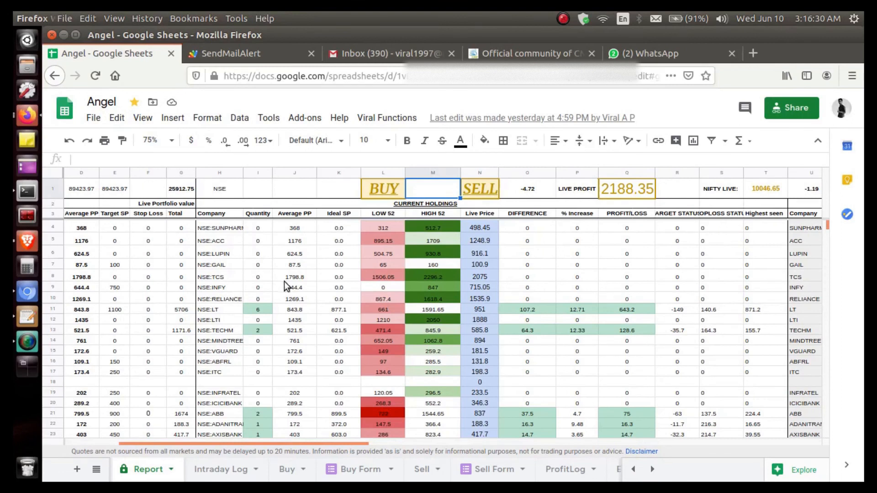
pyautogui.hscroll(-3, 293, 289)
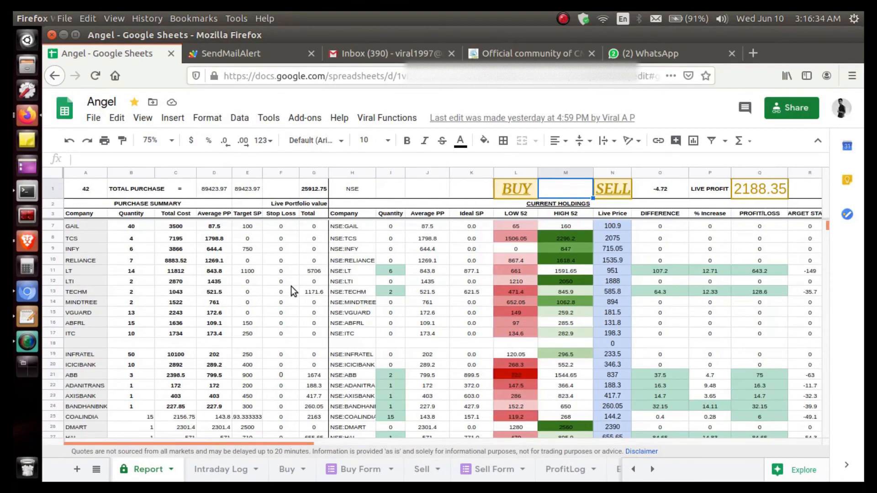
pyautogui.hscroll(2, 291, 286)
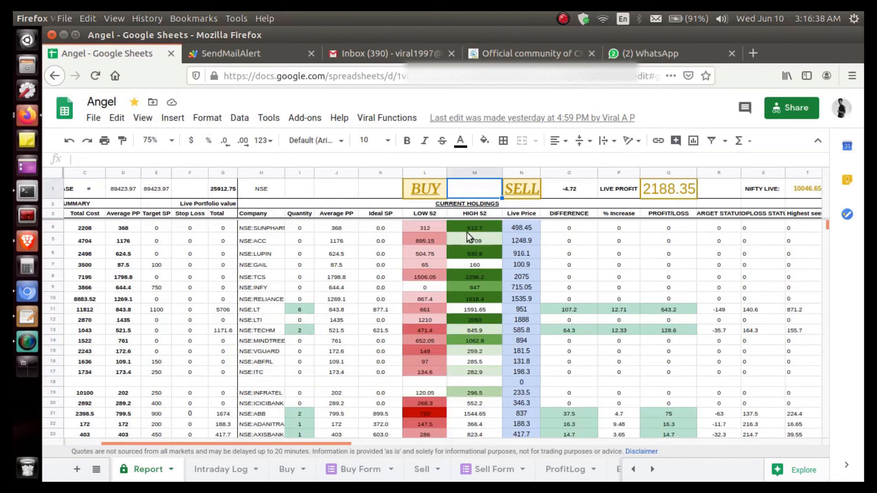
# Inspect the LOW 52 and HIGH 52 formulas of several Angel holdings, including NSE:ABB
pyautogui.click(427, 230)
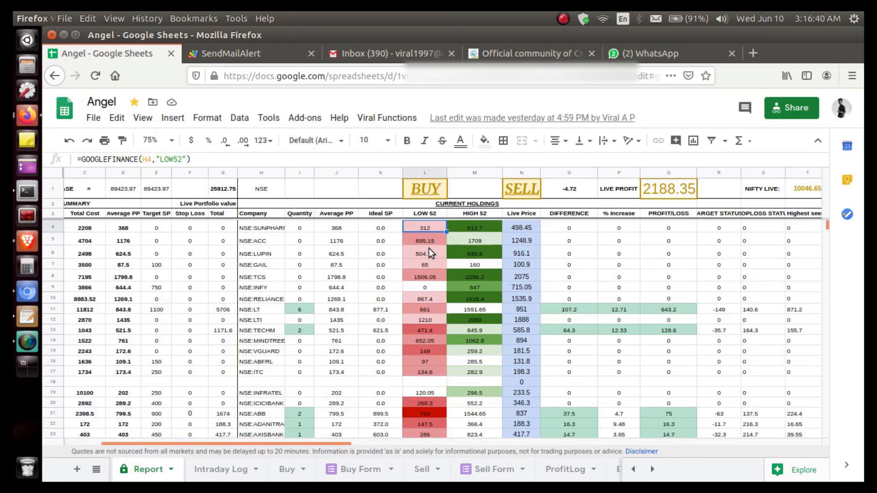
pyautogui.click(429, 249)
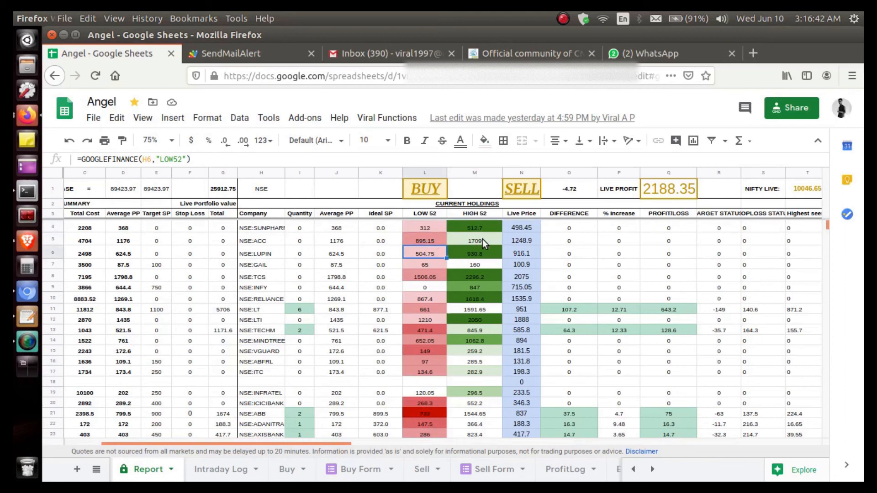
pyautogui.click(437, 413)
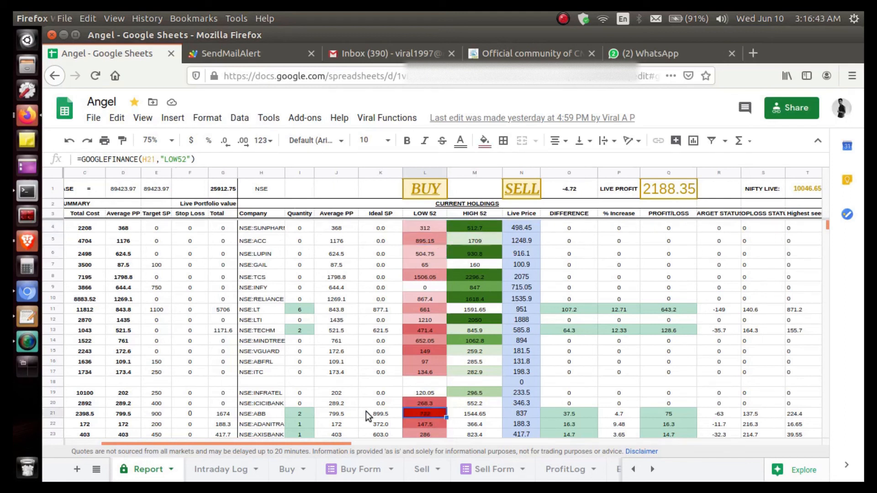
pyautogui.click(279, 413)
pyautogui.click(414, 413)
pyautogui.click(456, 413)
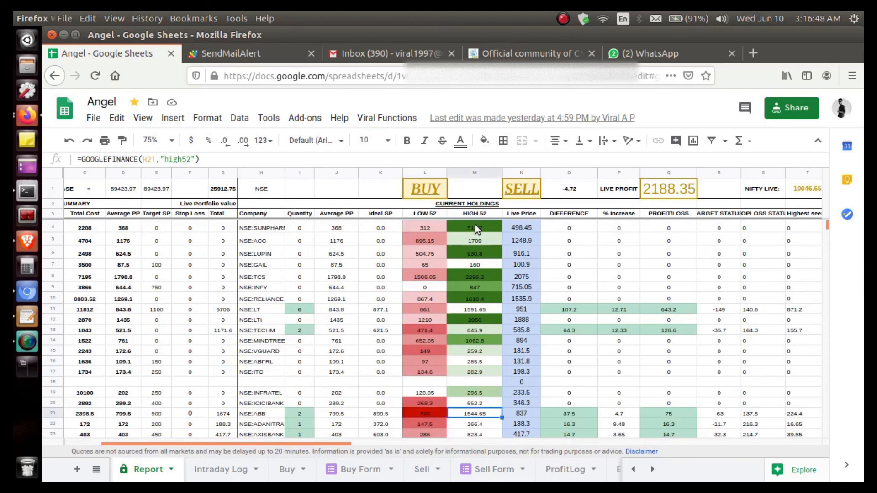
pyautogui.click(476, 225)
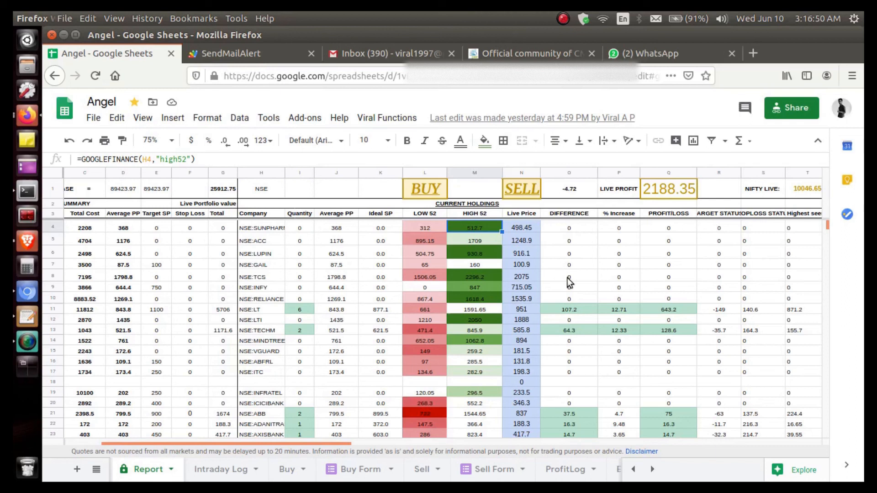
# Review the Sell Summary, Fund Transfers and Profit Summary sections of the Angel report
pyautogui.hscroll(10, 681, 285)
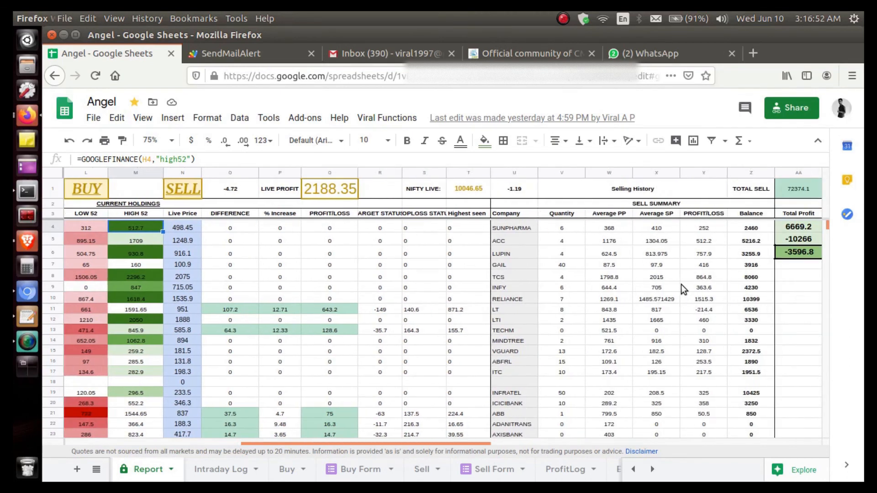
pyautogui.hscroll(10, 682, 284)
pyautogui.hscroll(-9, 681, 285)
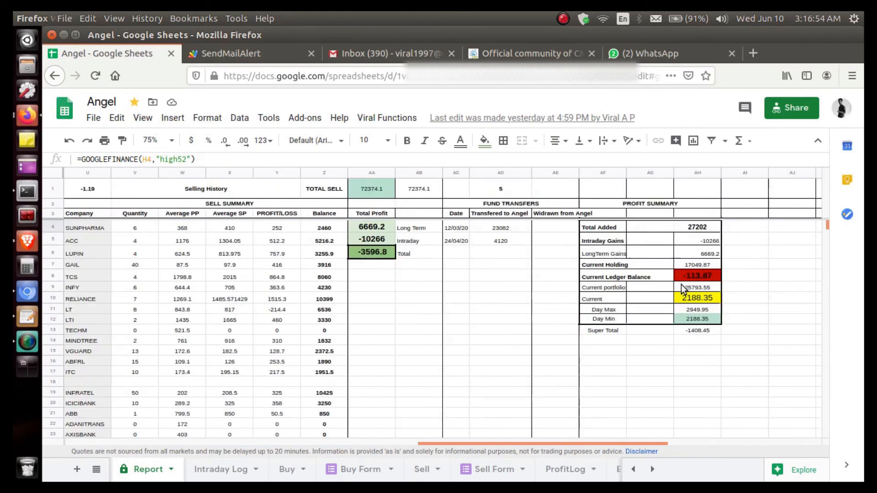
pyautogui.hscroll(-6, 681, 284)
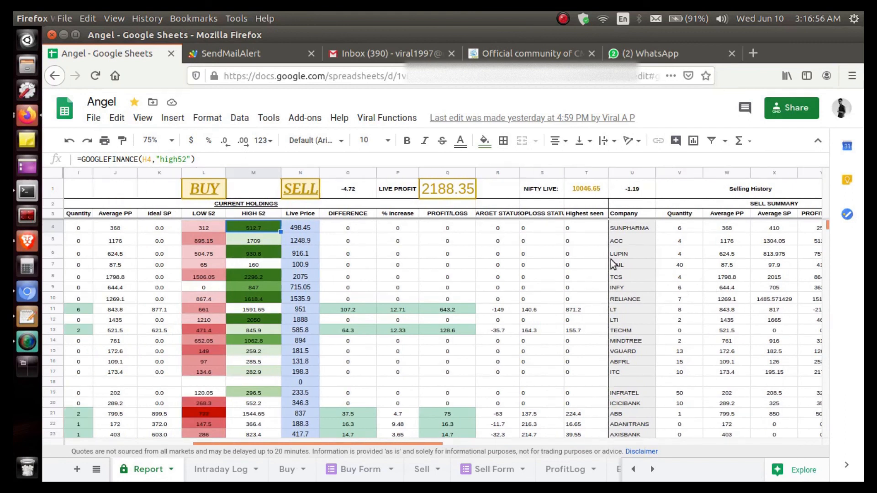
# Switch to the Gmail inbox and read the sell alert for NSE:ABB about a 12.59% profit
pyautogui.click(342, 54)
pyautogui.scroll(-3, 351, 353)
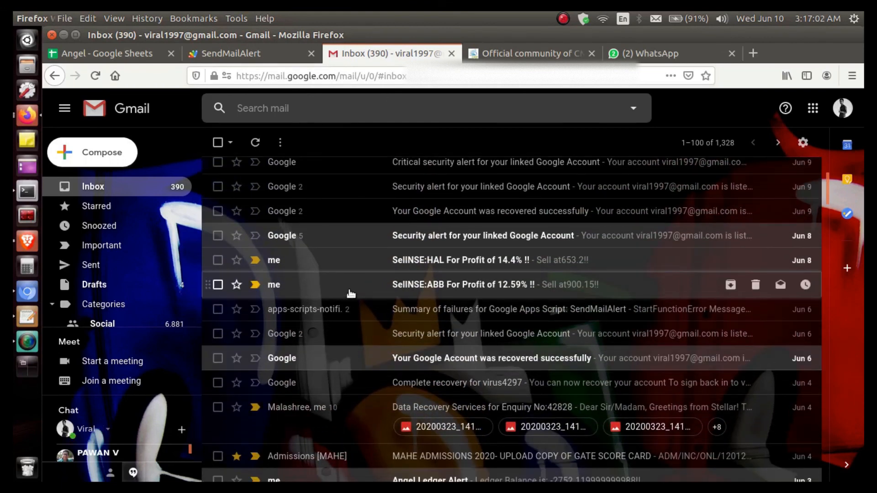
pyautogui.click(351, 293)
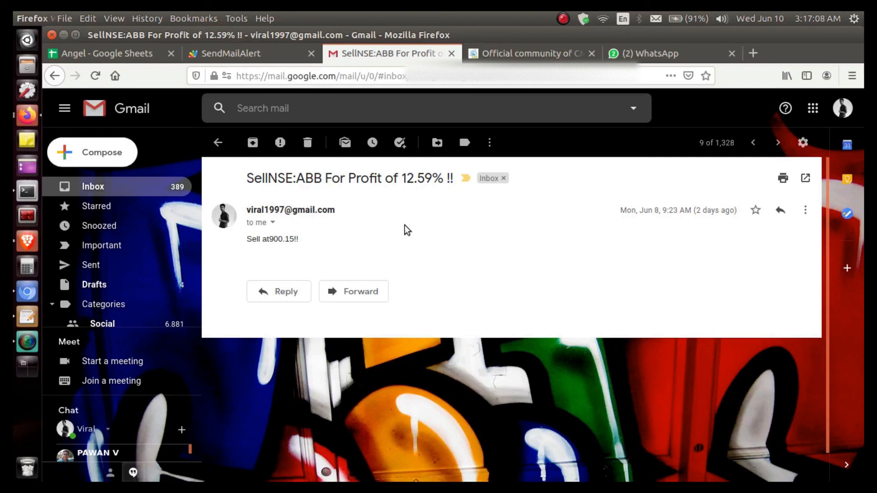
# Return to the Copy of Boss Angel spreadsheet and view its FINAL REPORT and Report sheets
pyautogui.hotkey('alt', 'Tab')
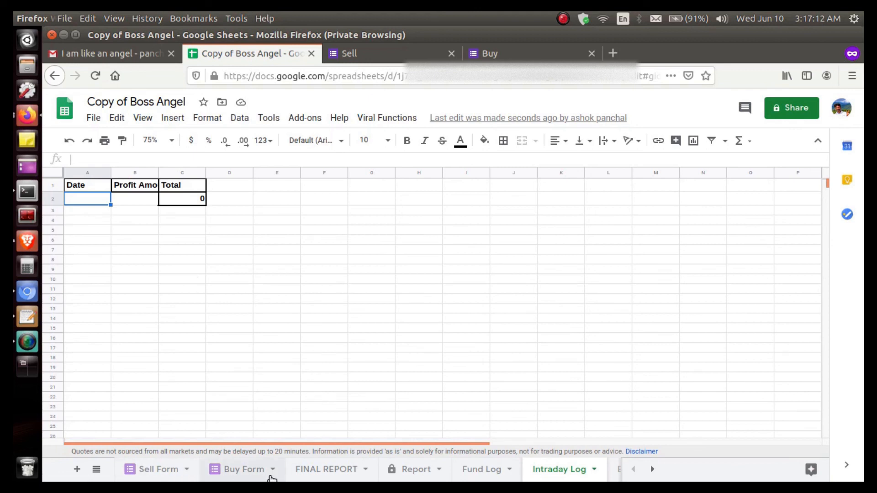
pyautogui.click(302, 475)
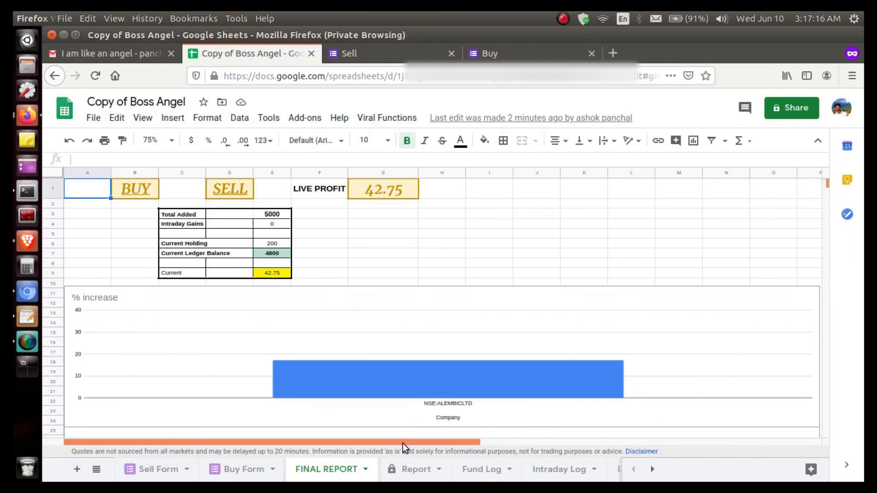
pyautogui.click(413, 470)
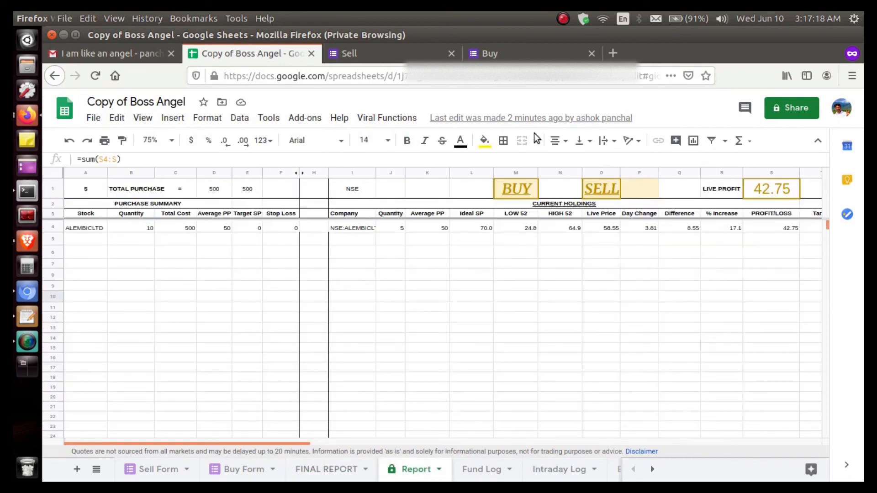
# Examine the available Viral Functions commands, including the setup options under Advance Functions, without running any
pyautogui.click(402, 117)
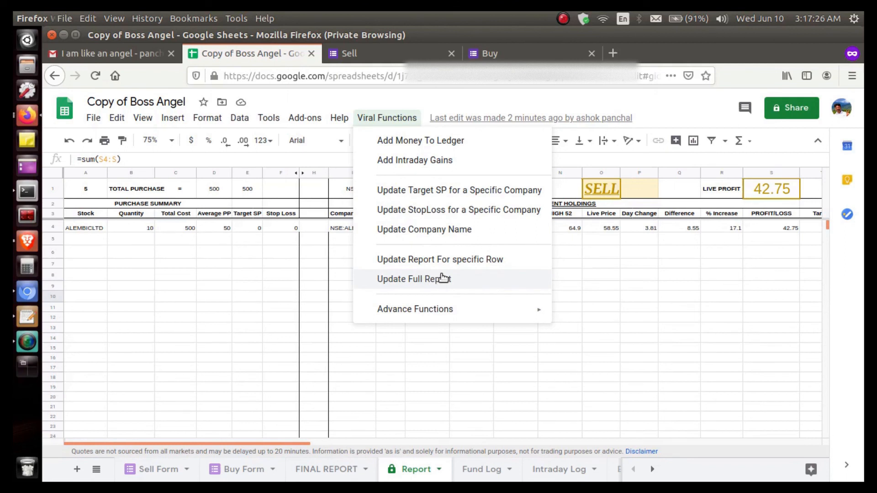
pyautogui.moveTo(479, 315)
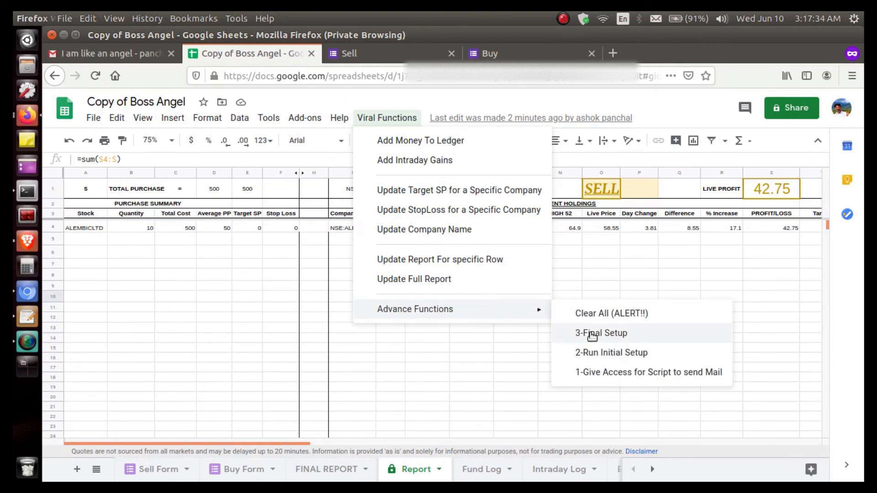
pyautogui.click(481, 351)
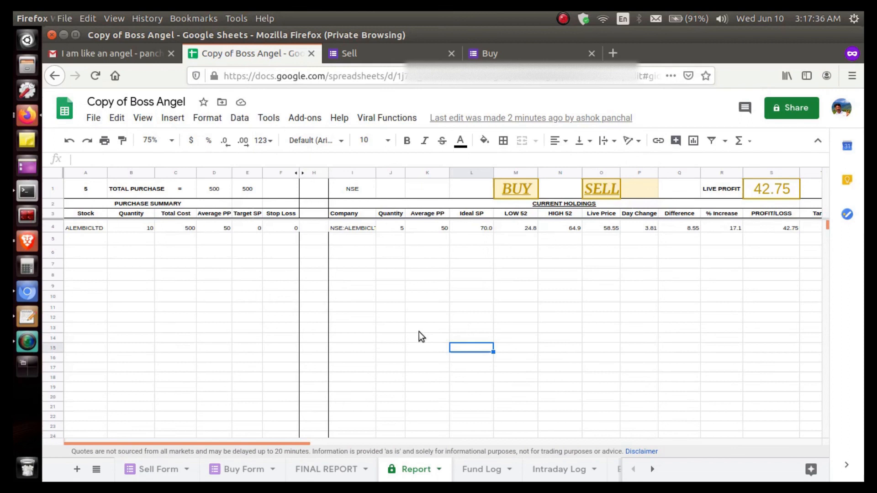